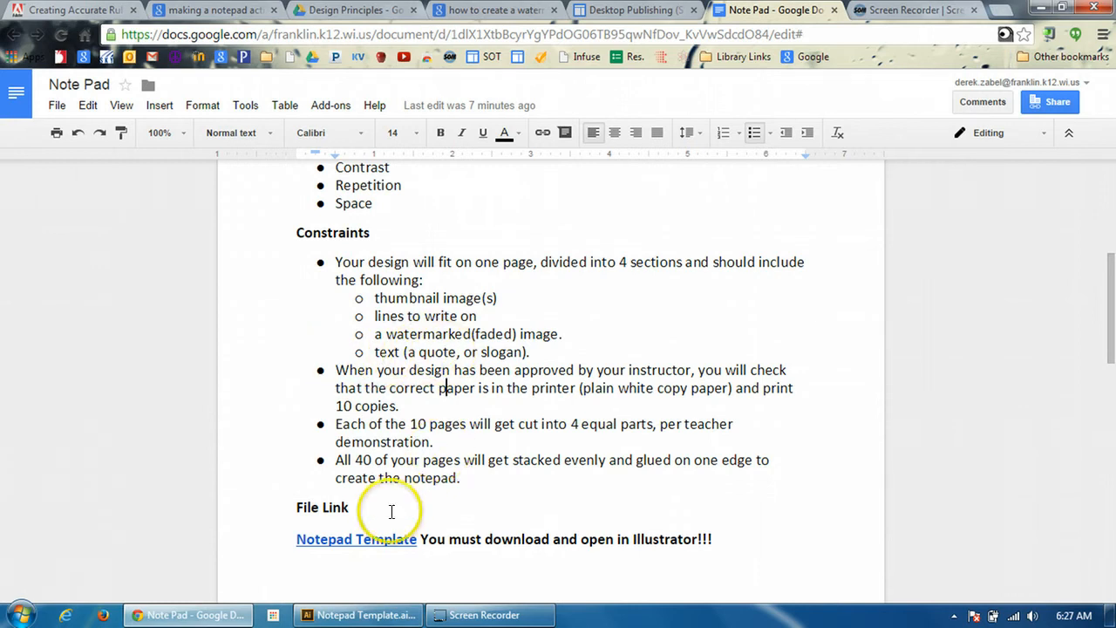
Switch to the Notepad Template in Illustrator and examine how the guides divide the page into four sections
click(372, 615)
scroll(642, 384, down, 5)
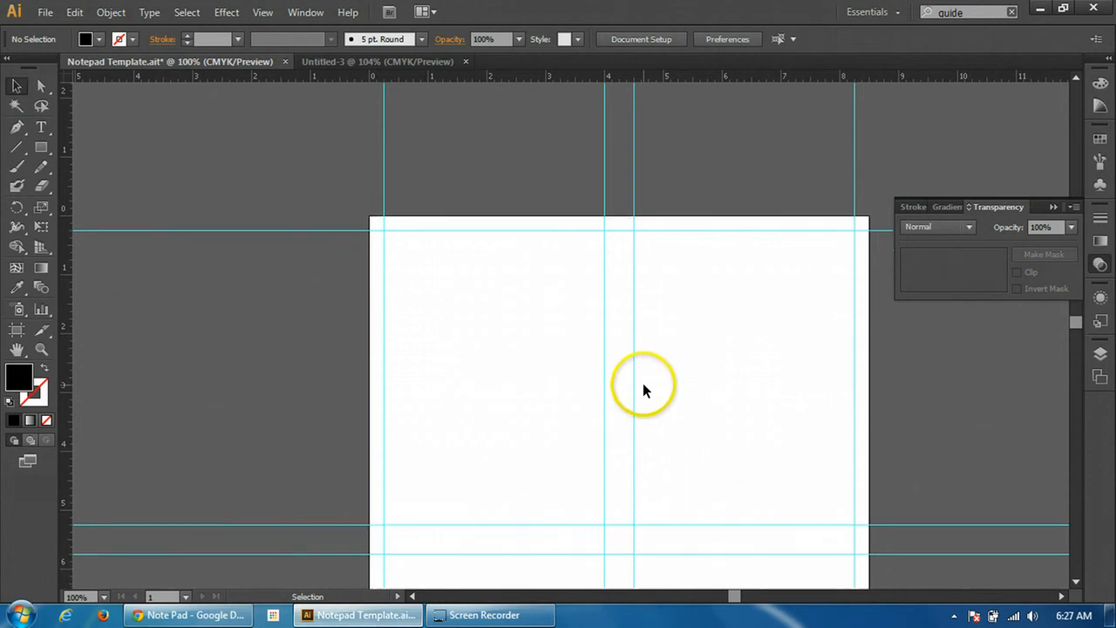
scroll(658, 385, down, 2)
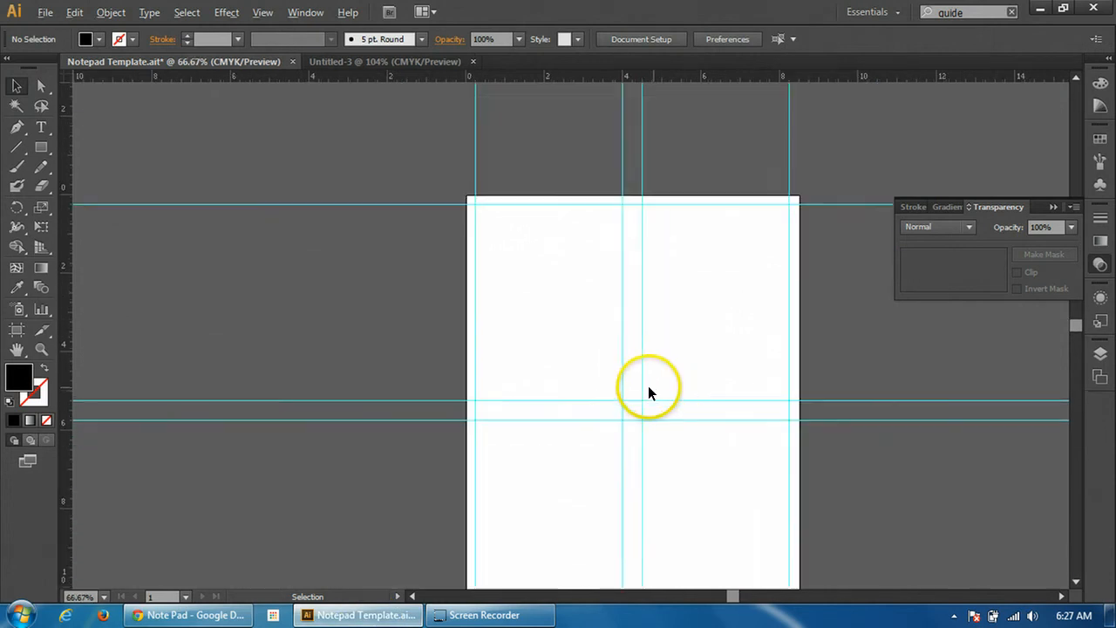
scroll(610, 361, down, 2)
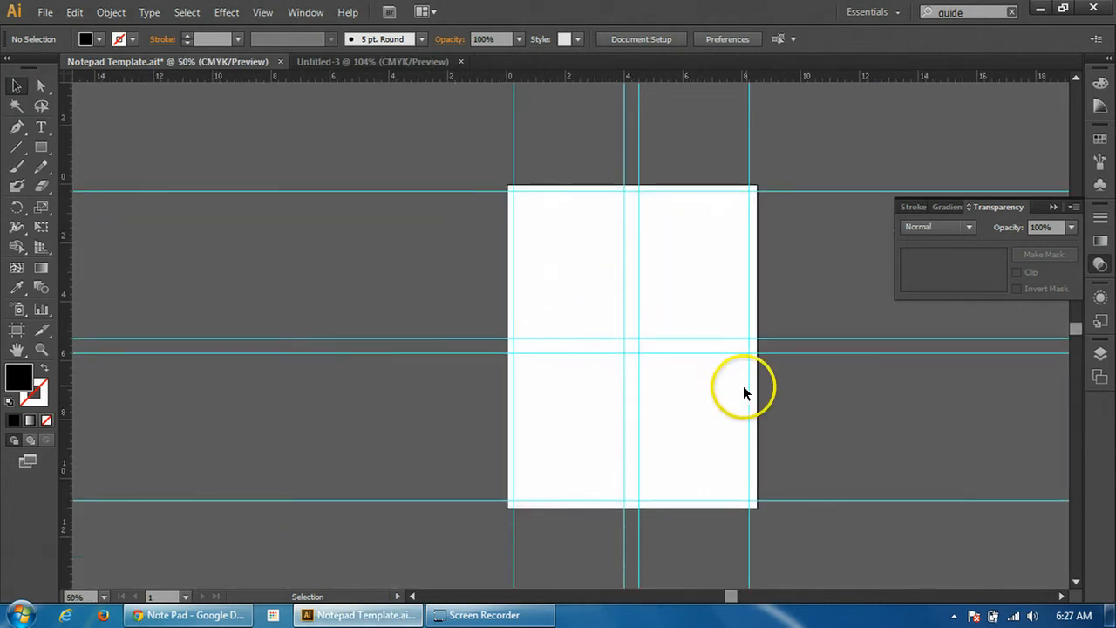
scroll(781, 379, up, 1)
scroll(786, 378, up, 2)
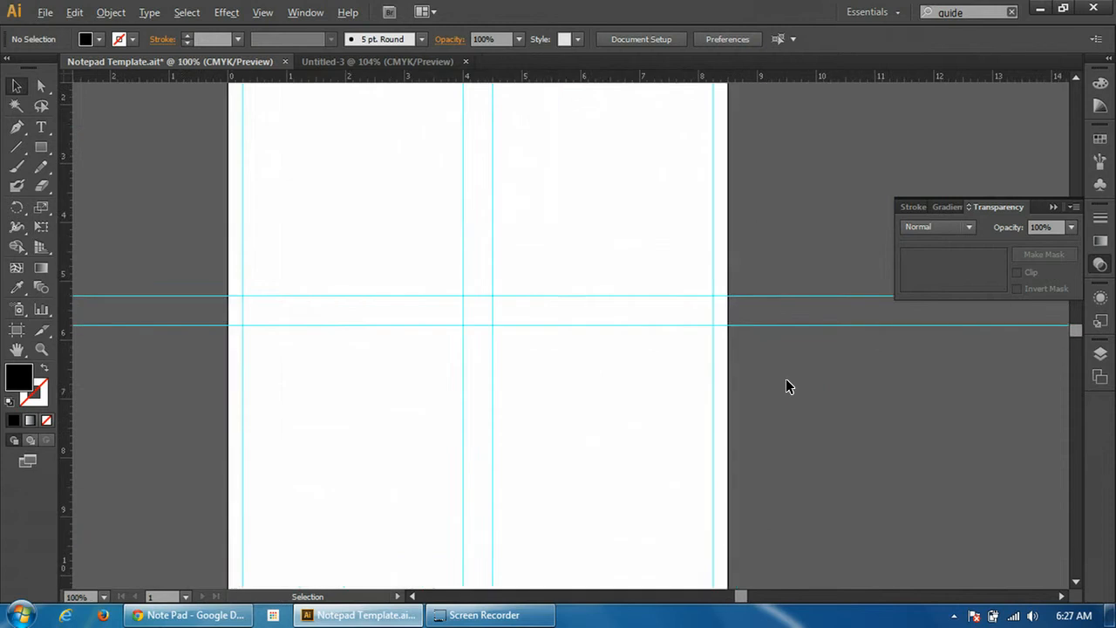
scroll(789, 380, down, 1)
scroll(718, 376, down, 1)
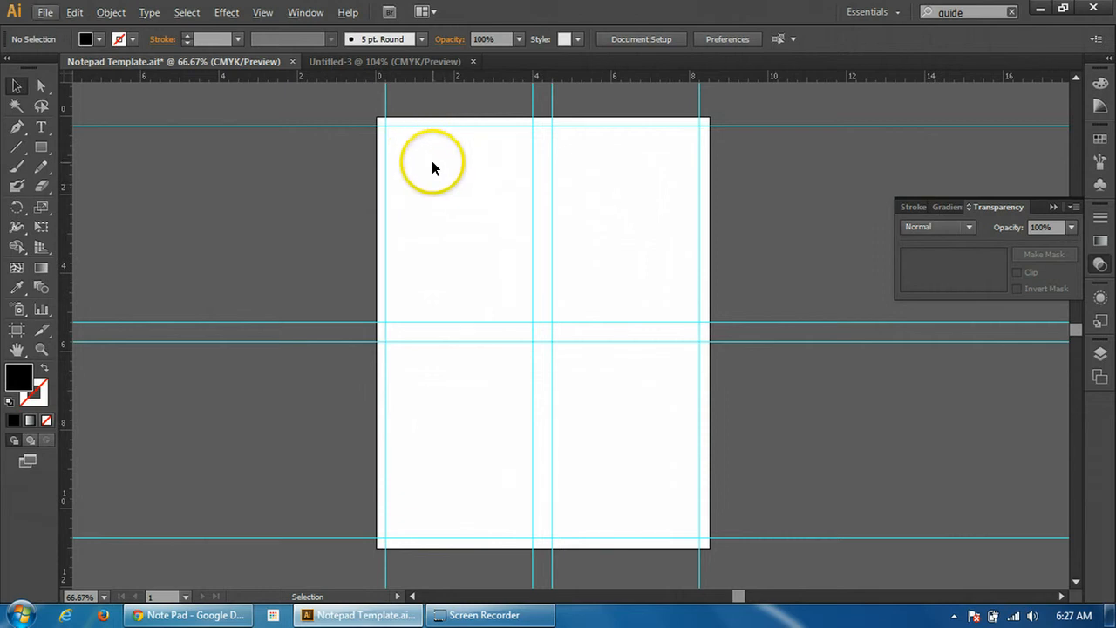
scroll(432, 161, up, 1)
scroll(429, 189, up, 2)
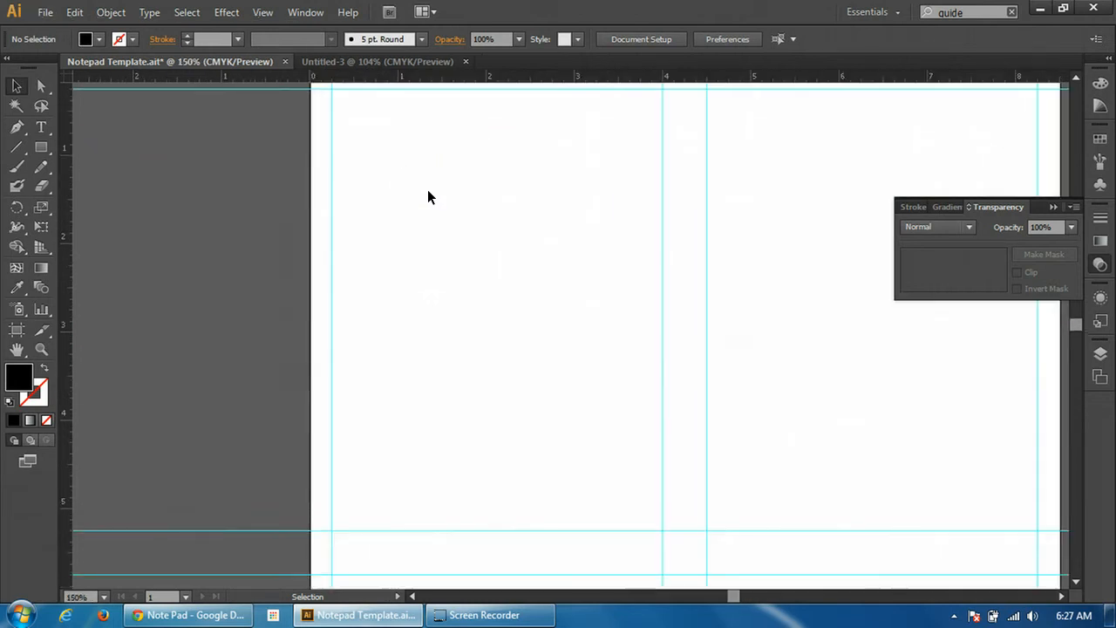
scroll(427, 189, down, 1)
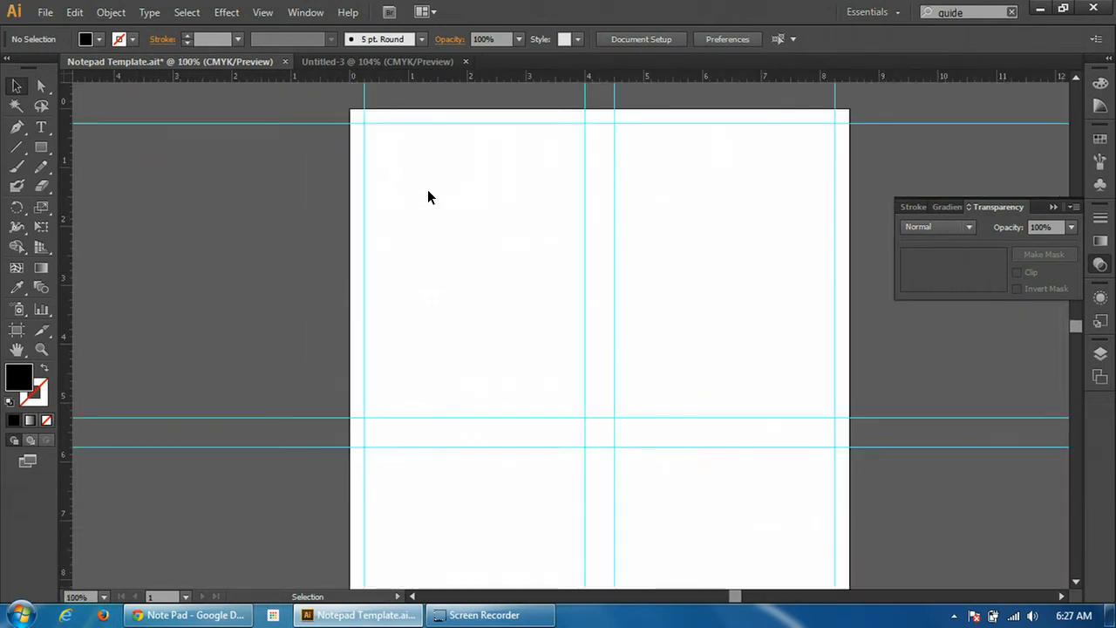
Create a text area spanning the upper-left guide section and enter eight rows of underscores as writing lines
click(42, 131)
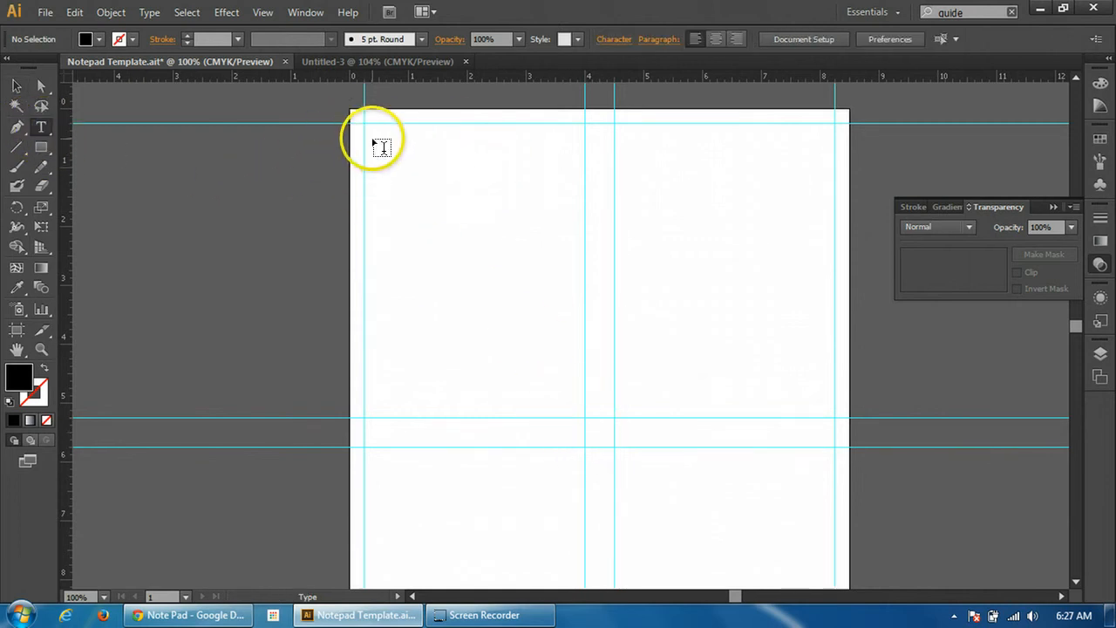
drag(365, 125, 584, 418)
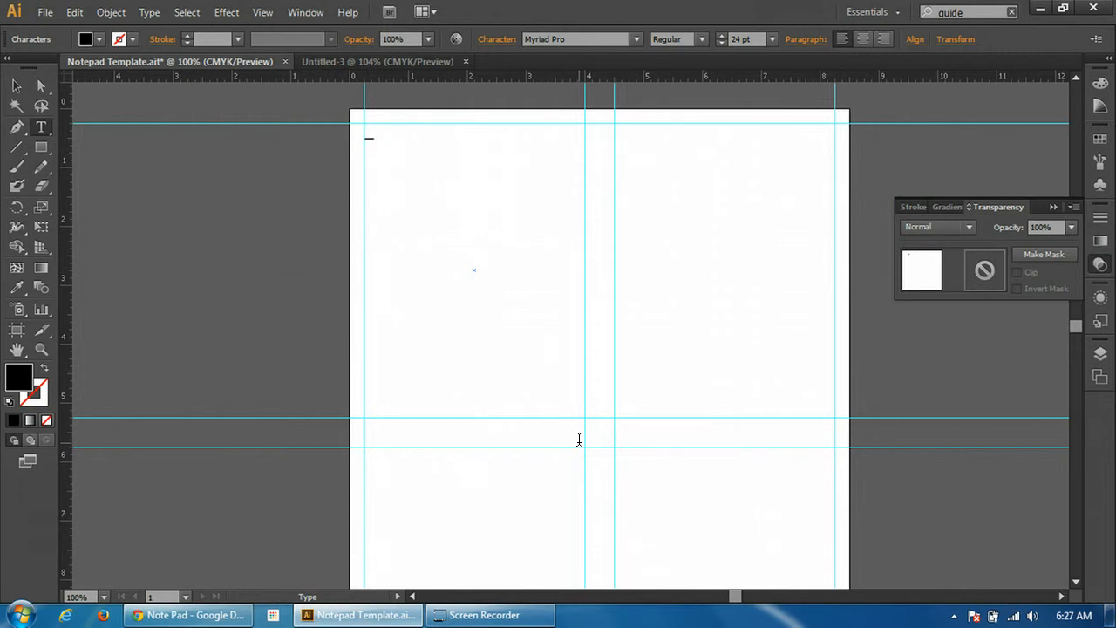
text(____________)
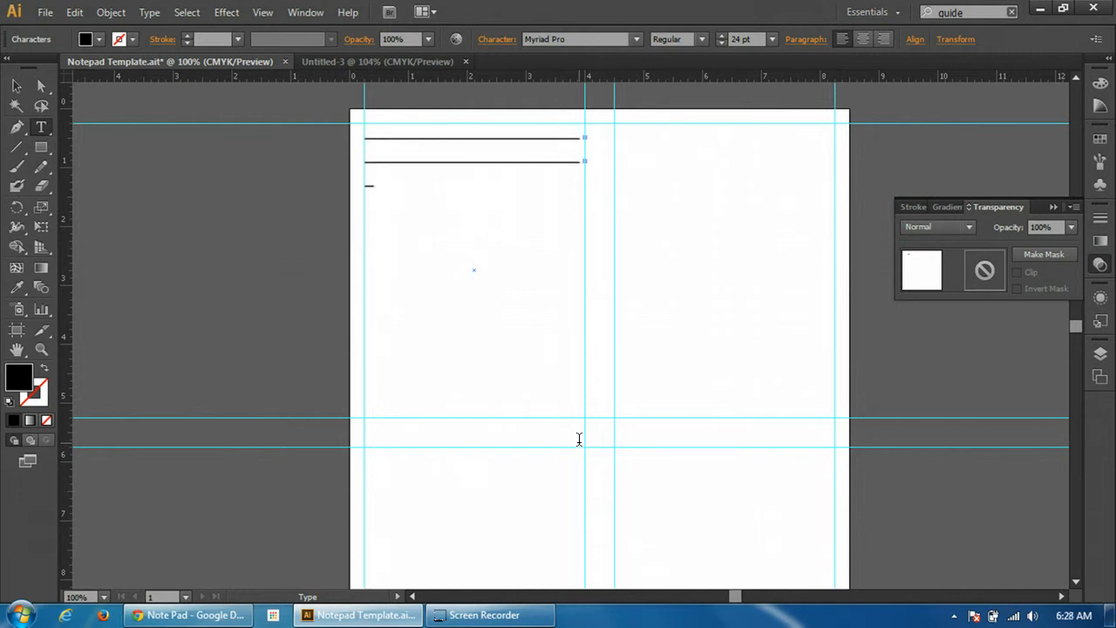
text(__________)
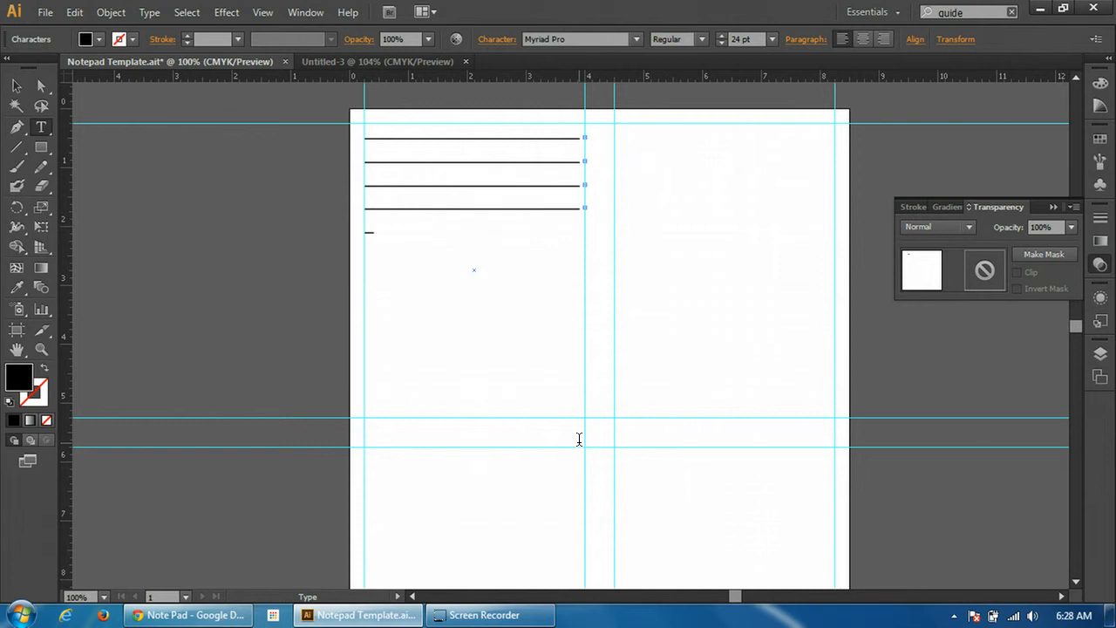
text(______________________)
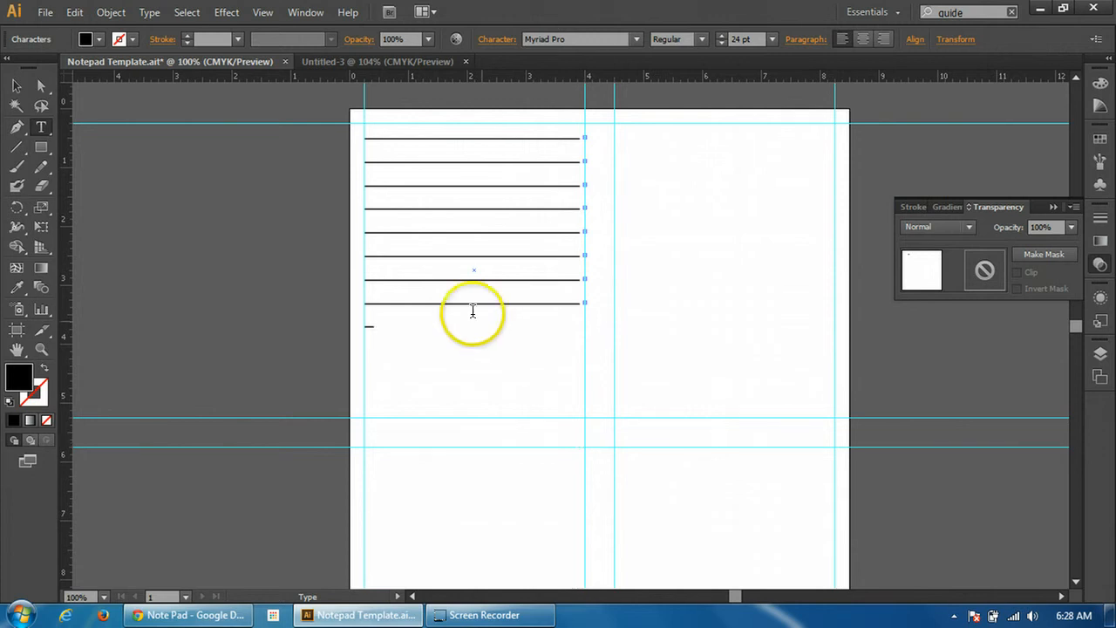
Set the font size of all the underscore writing lines to 12 pt
drag(375, 322, 366, 139)
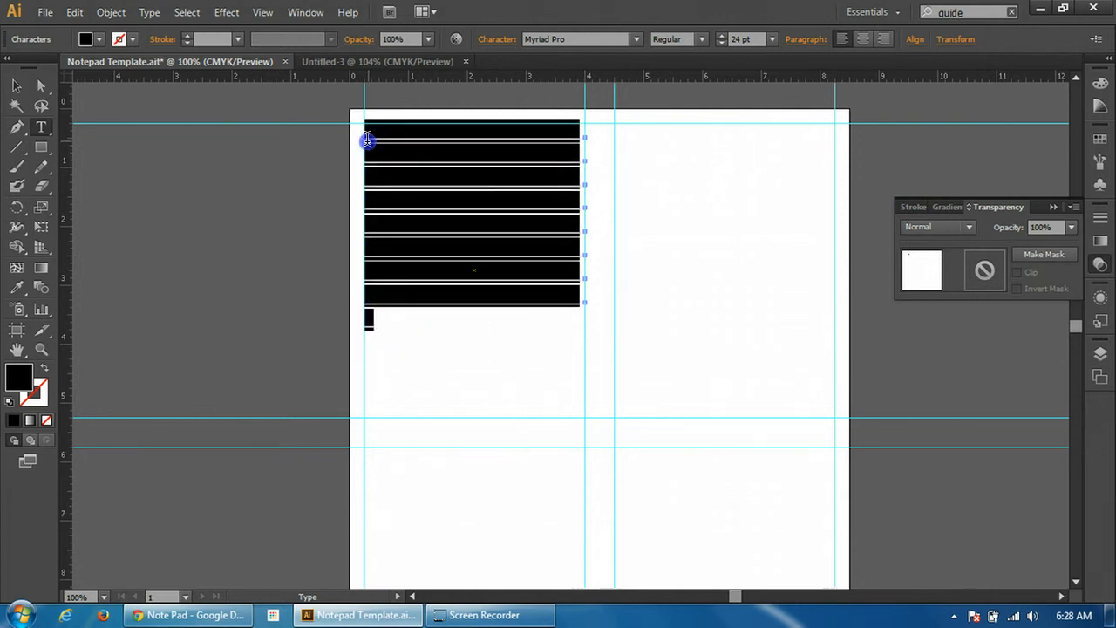
click(772, 39)
click(795, 186)
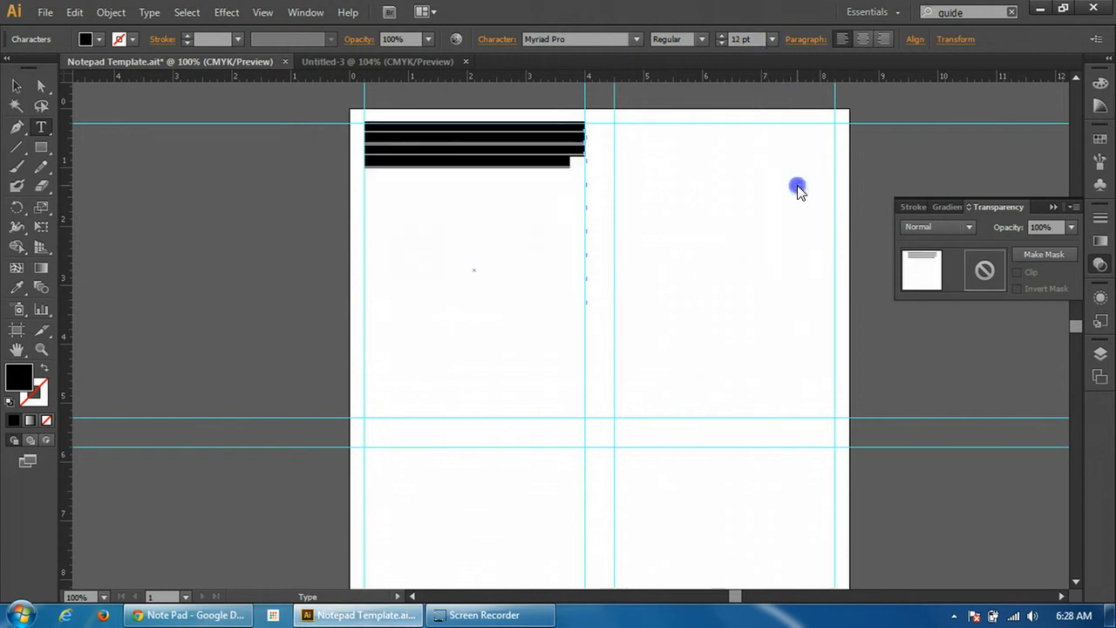
click(497, 155)
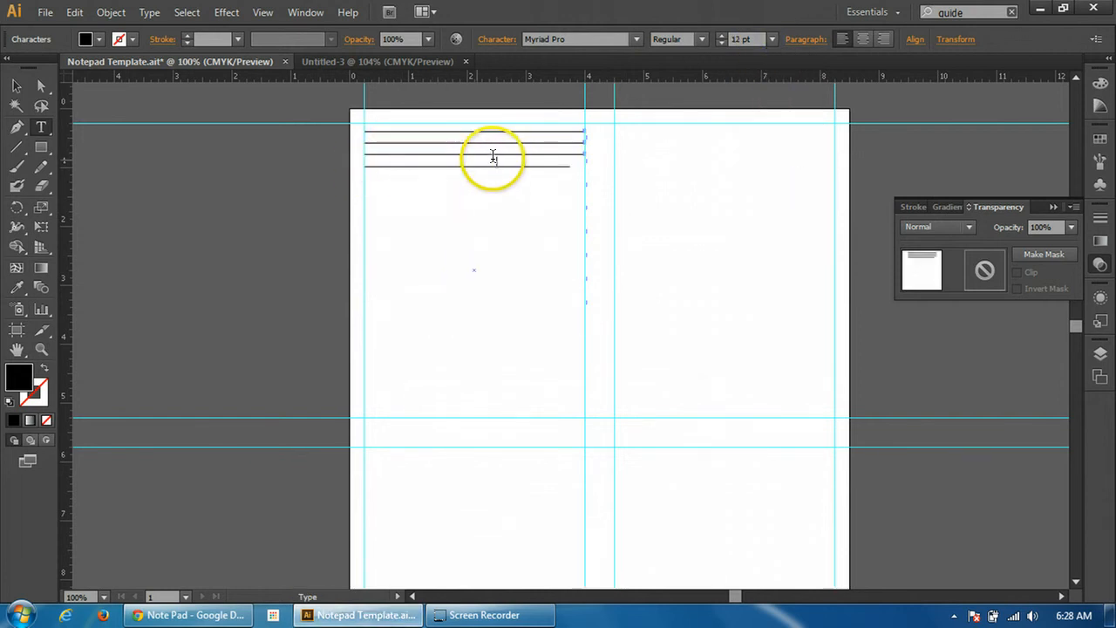
Set the underscore writing lines back to a font size of 24 pt
drag(577, 164, 364, 129)
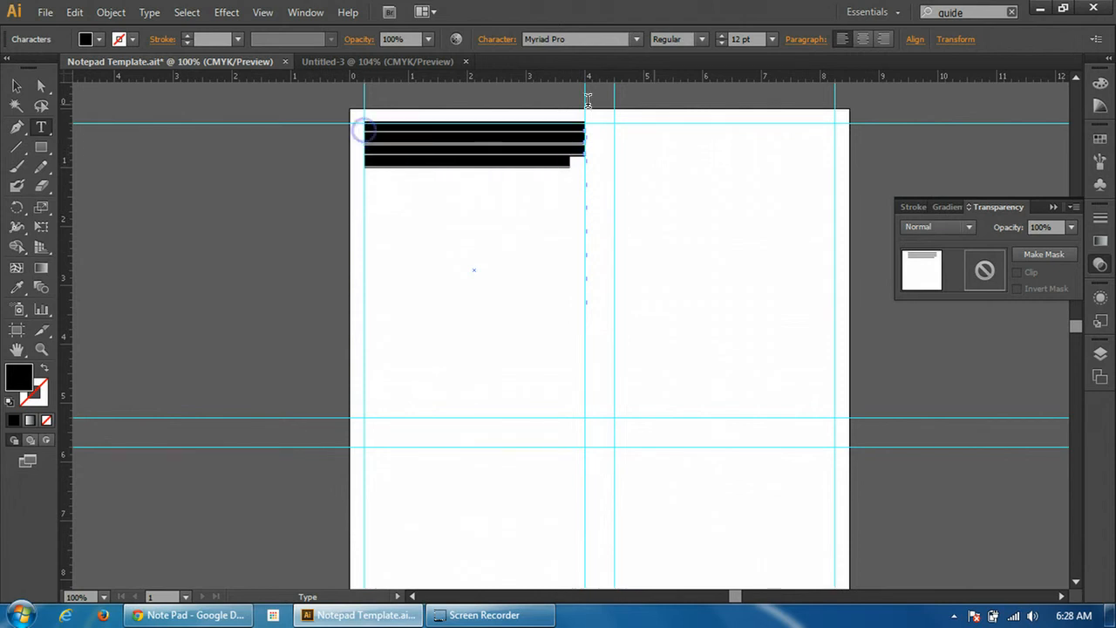
click(772, 39)
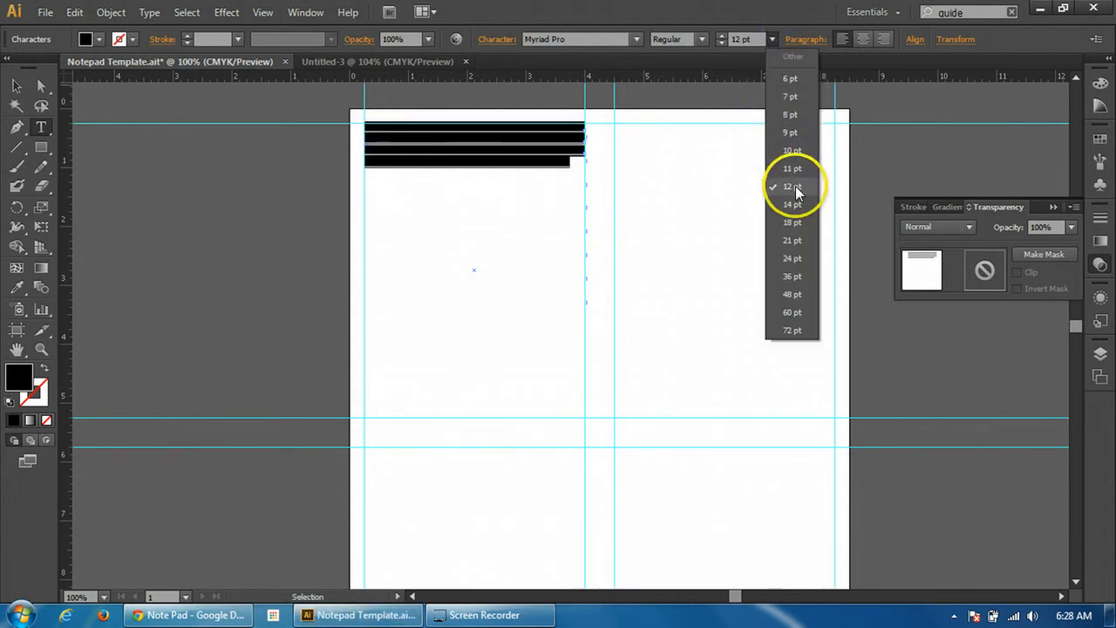
click(791, 258)
click(510, 277)
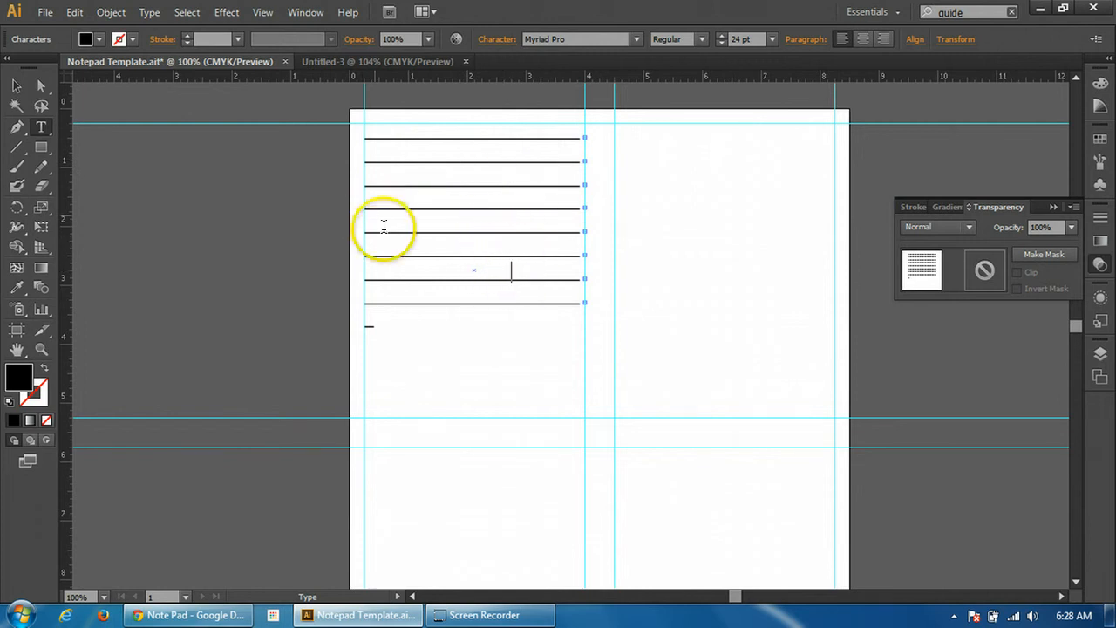
Extend the underscores to ten full rows plus a partial eleventh and finish editing the text
click(404, 317)
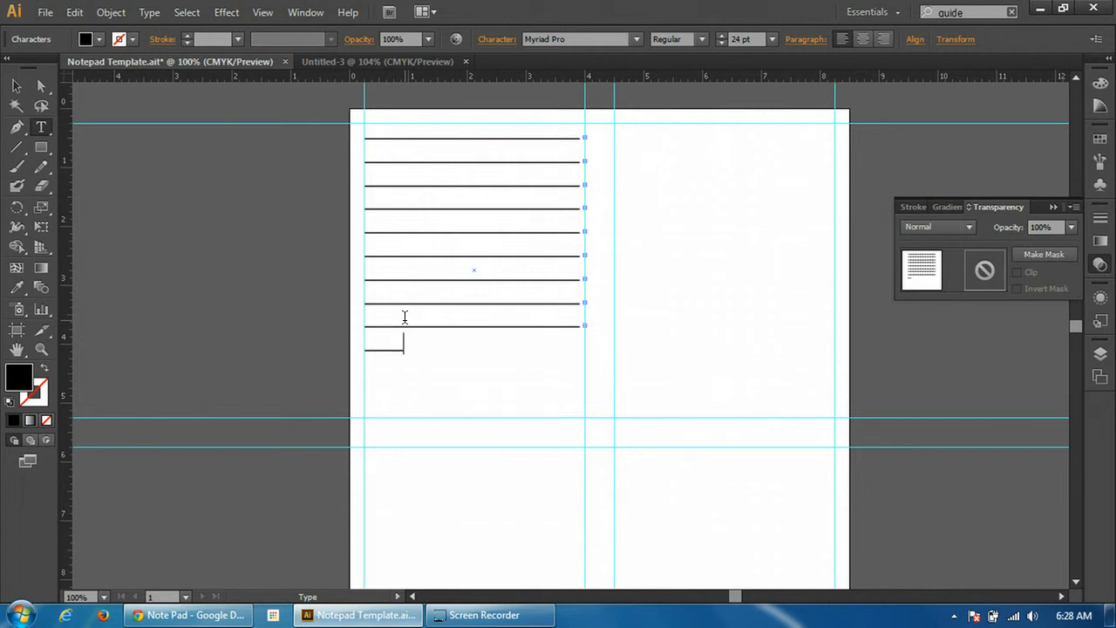
text(________________)
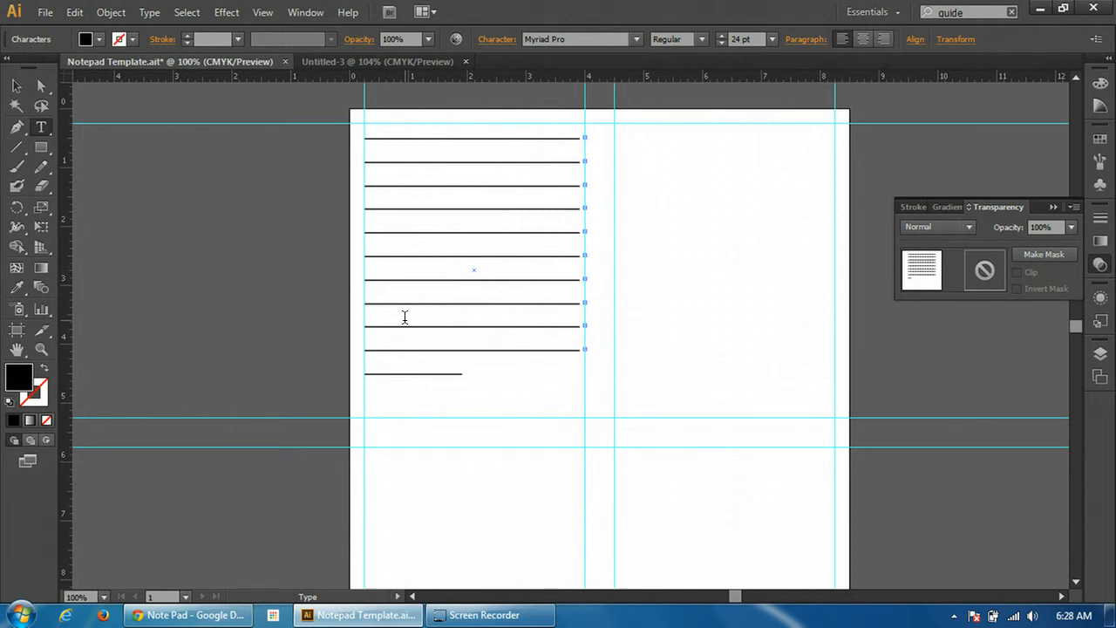
click(492, 358)
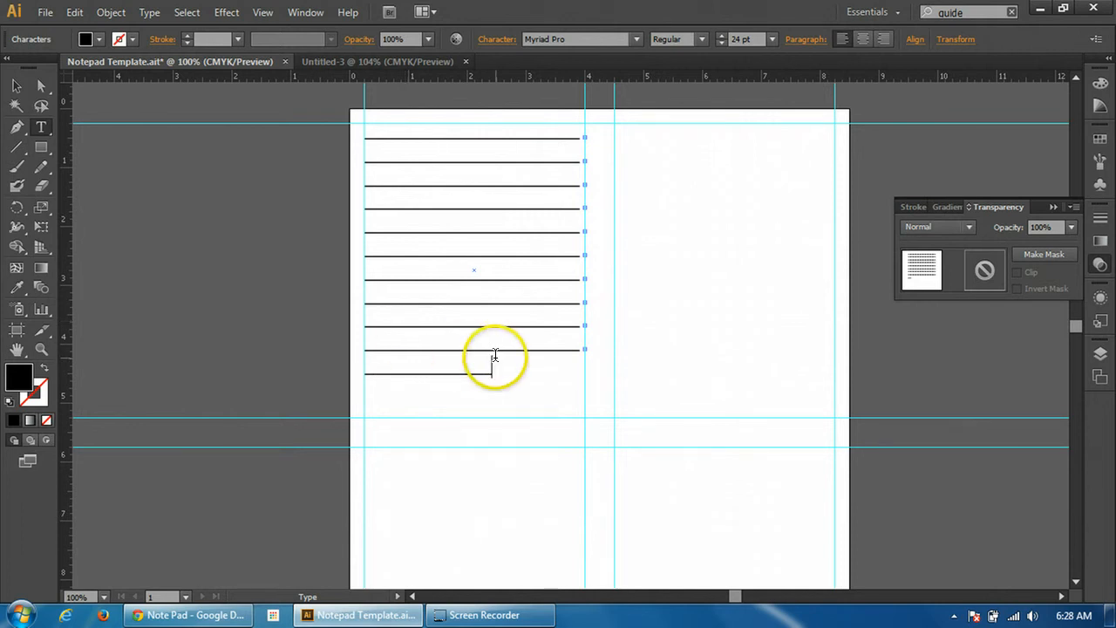
click(473, 319)
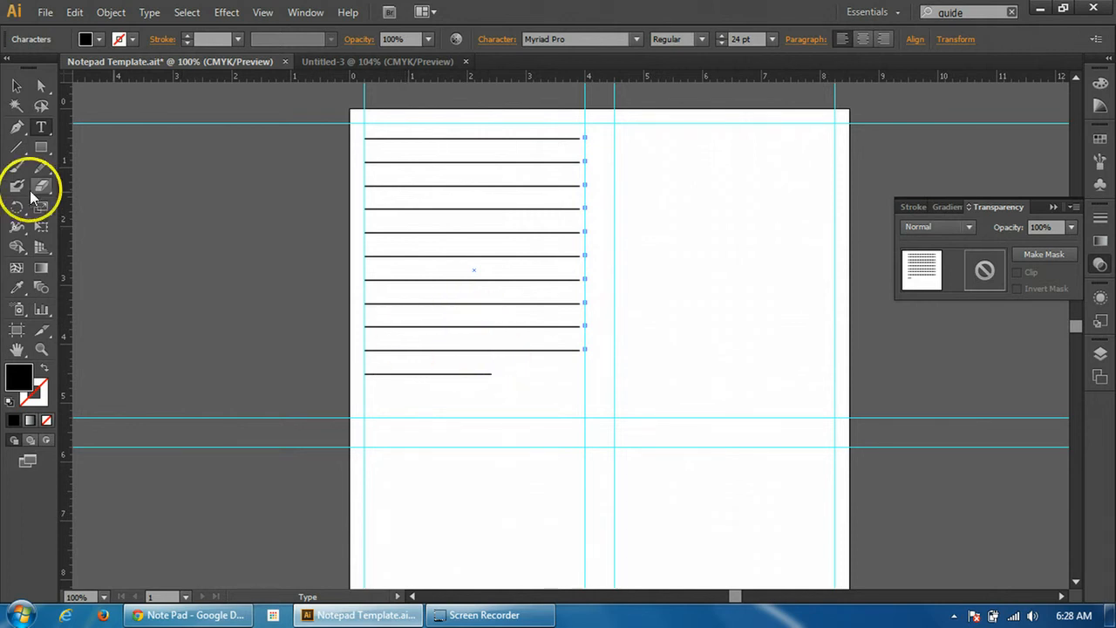
click(21, 150)
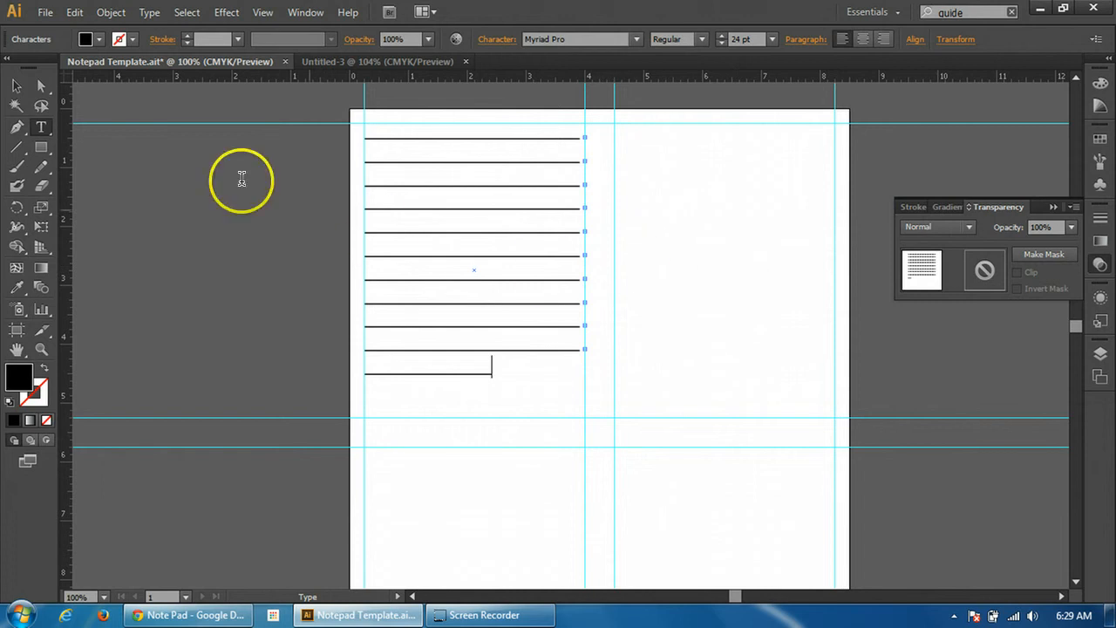
click(16, 85)
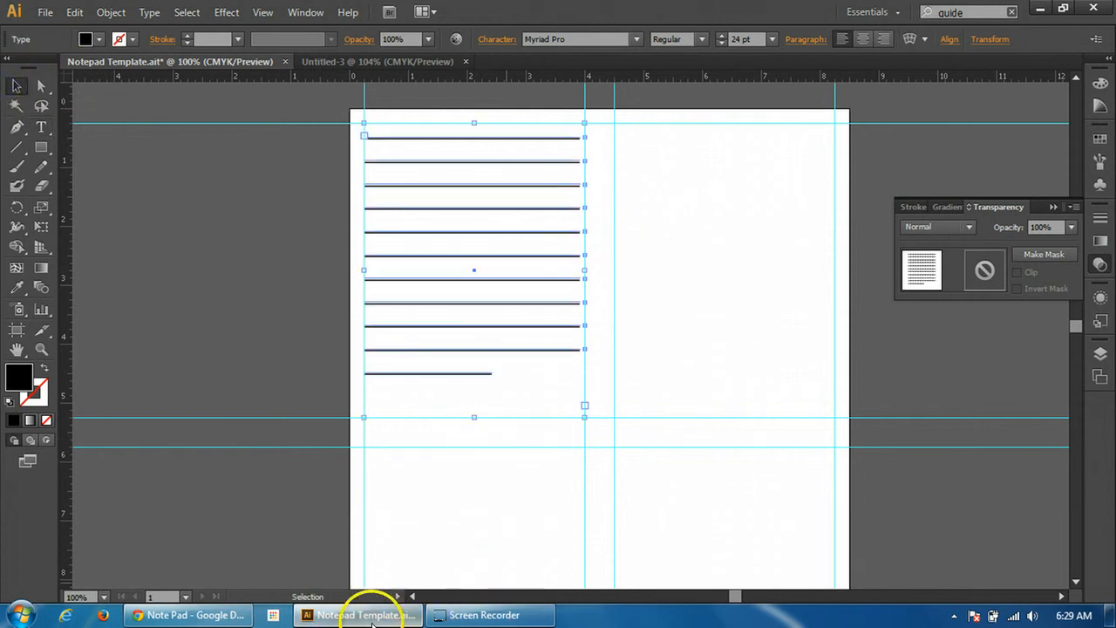
Check the constraints in the Note Pad Google Doc, return to the Illustrator template and deselect the writing lines
click(194, 615)
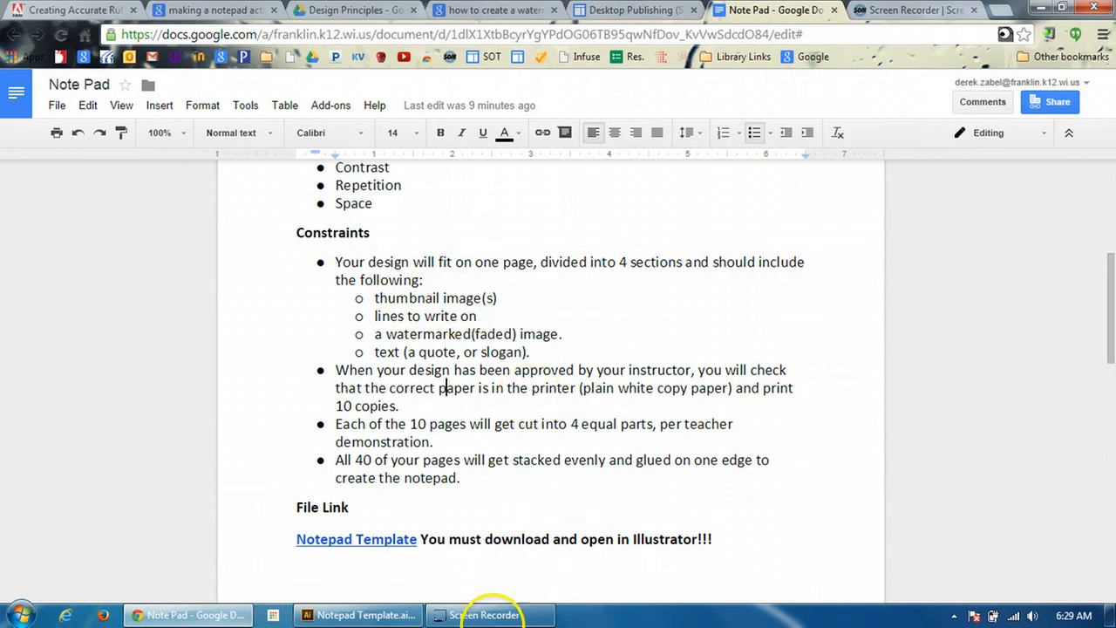
click(358, 613)
click(644, 168)
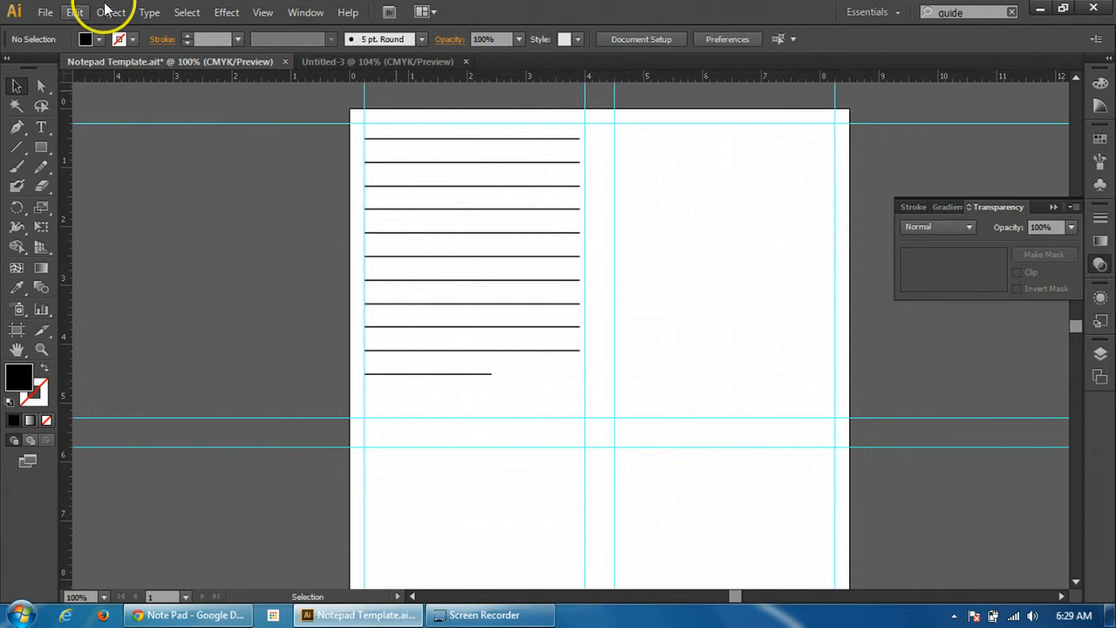
Place the Tulips image from the Sample Pictures folder into the notepad template
click(53, 16)
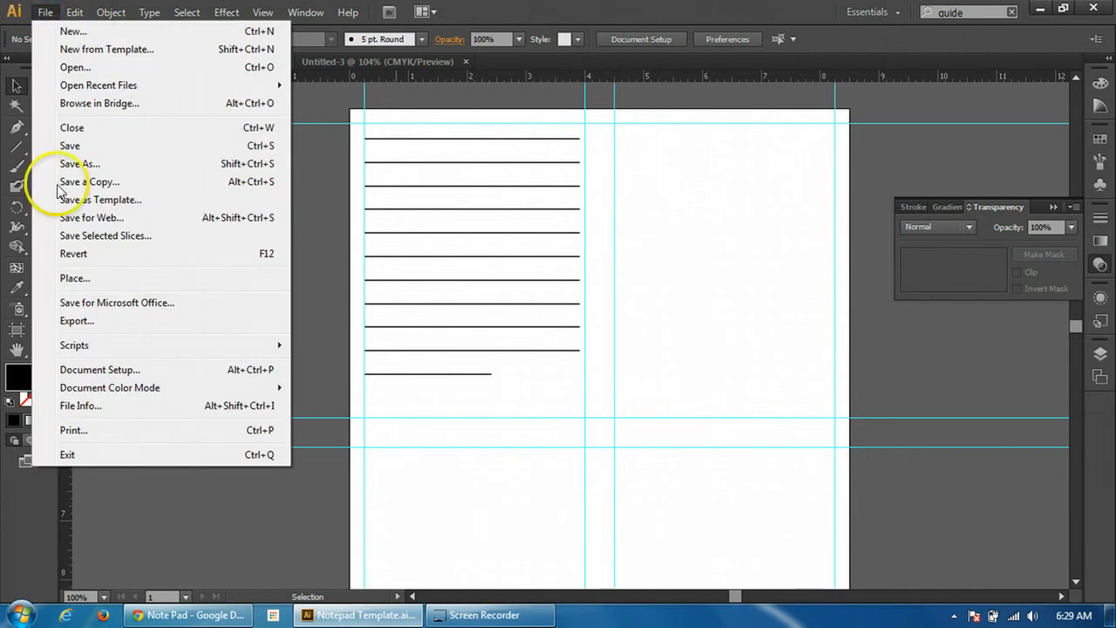
click(66, 279)
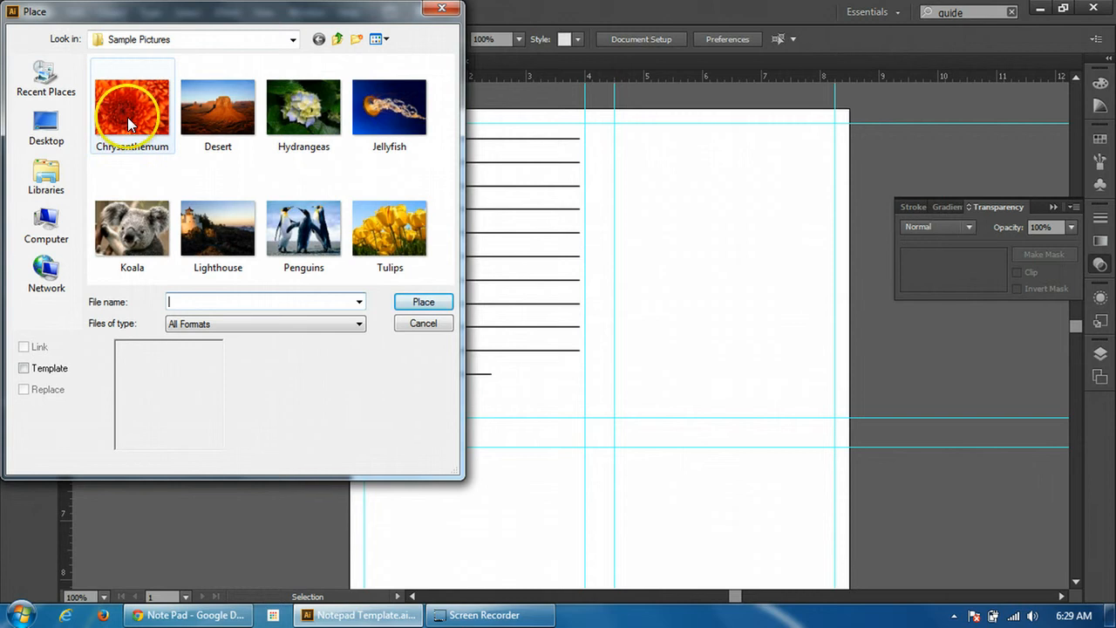
double_click(382, 250)
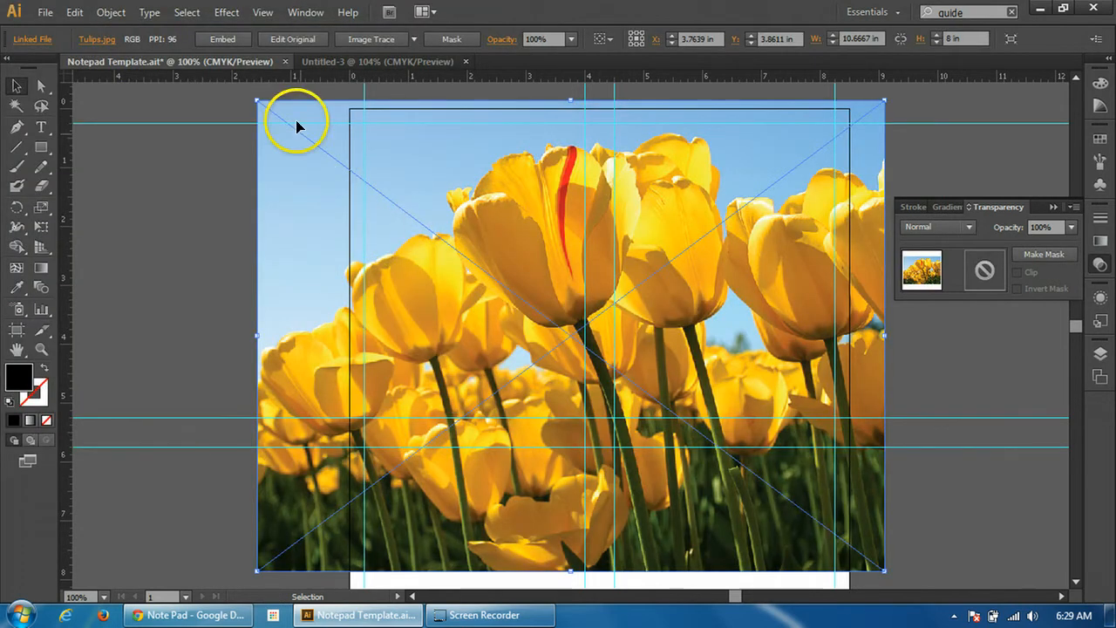
Scale the tulips image down proportionally to about 1.37 by 1.03 in, undoing the flipped resize along the way
key(shift)
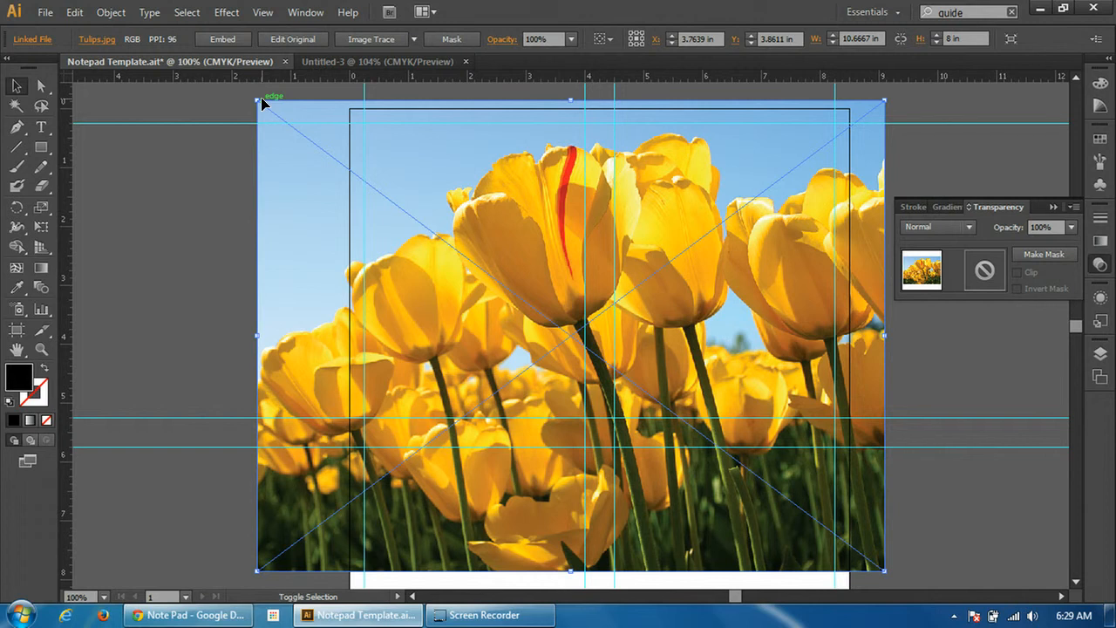
drag(262, 104, 602, 380)
key(shift)
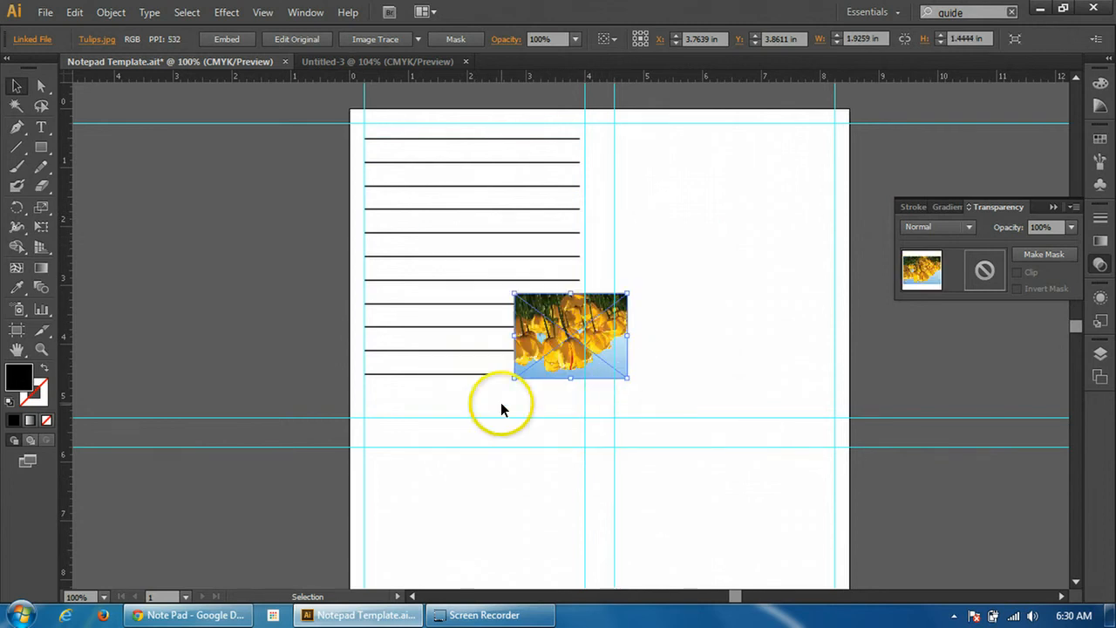
key(ctrl+z)
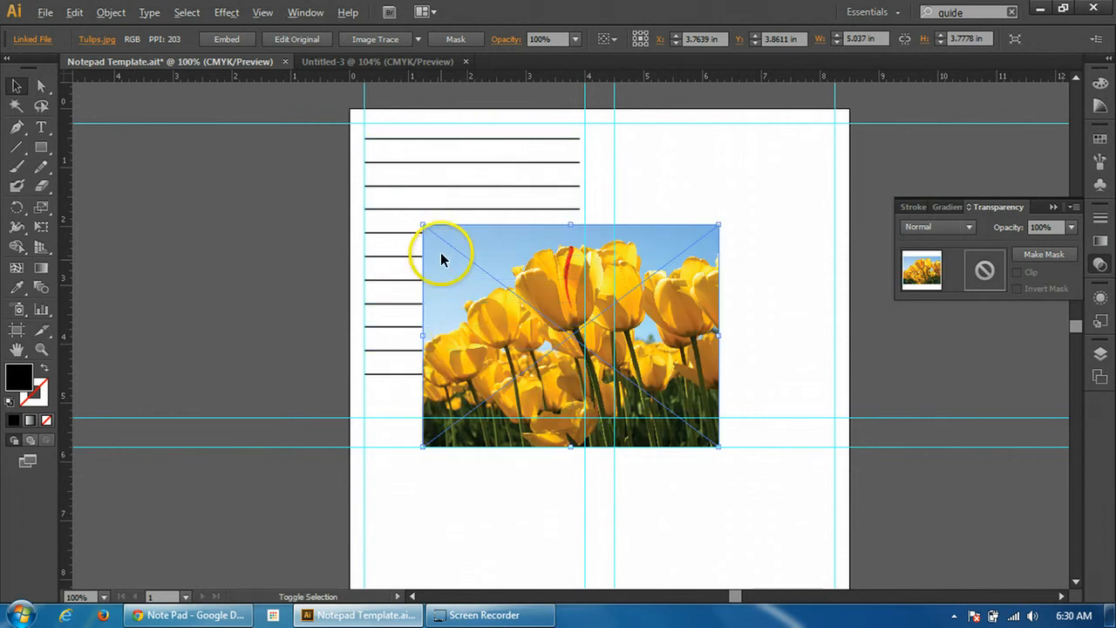
drag(423, 225, 507, 306)
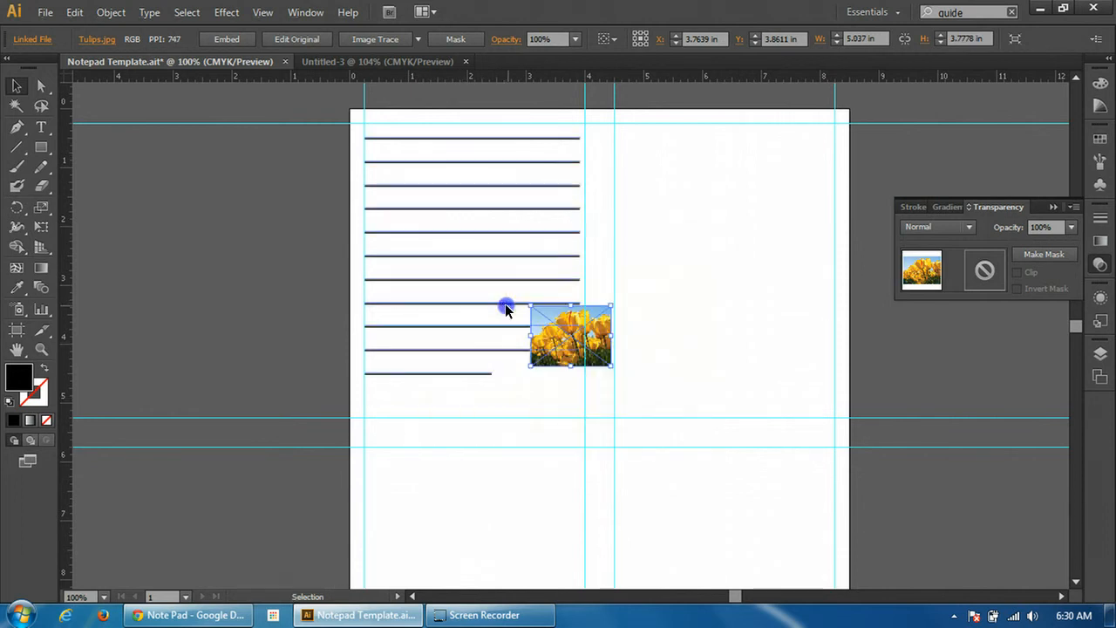
Move the small tulips image into the upper-right guide section, at about X 5.42 in and Y 1.08 in
drag(567, 341, 672, 200)
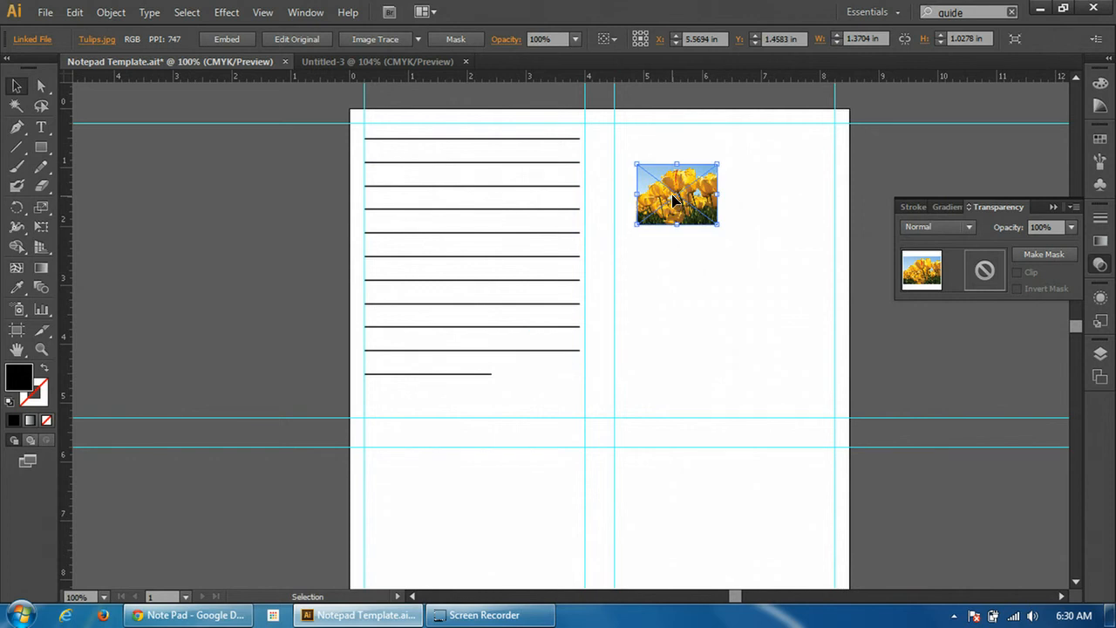
drag(672, 180, 721, 159)
drag(724, 147, 665, 159)
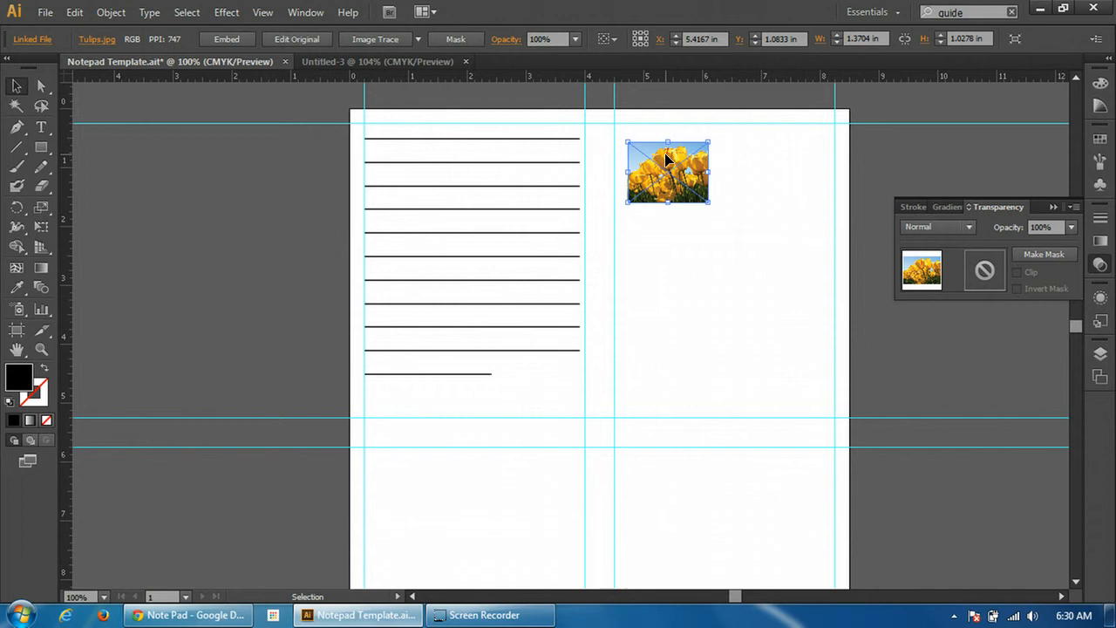
Look over the lower half of the notepad page, consult the constraints in the Note Pad Google Doc and return to Illustrator
scroll(593, 267, down, 5)
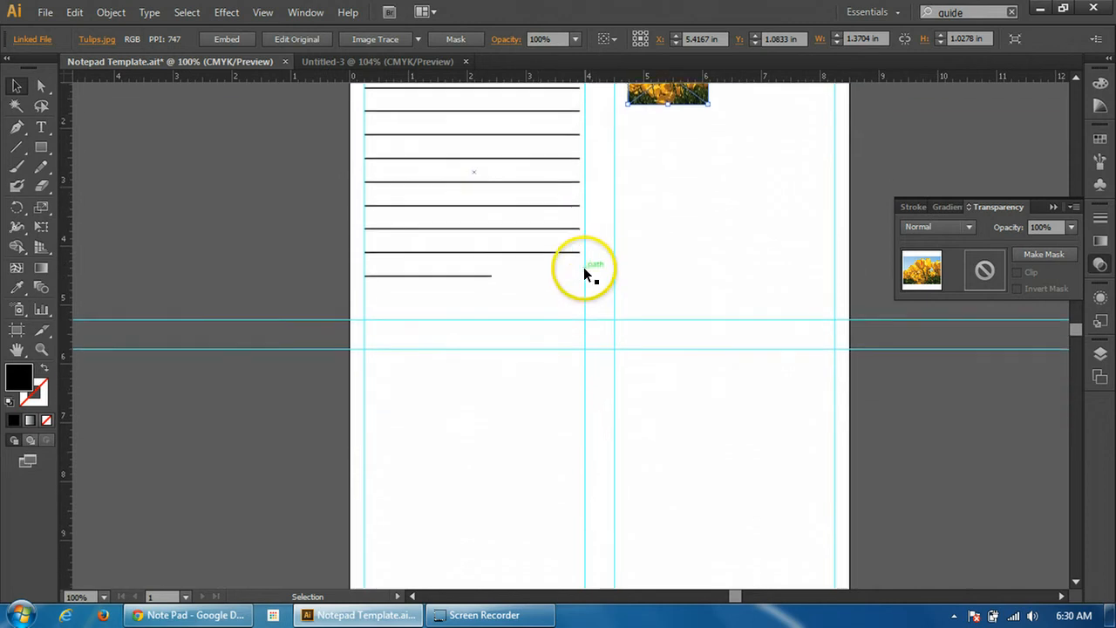
scroll(583, 298, down, 2)
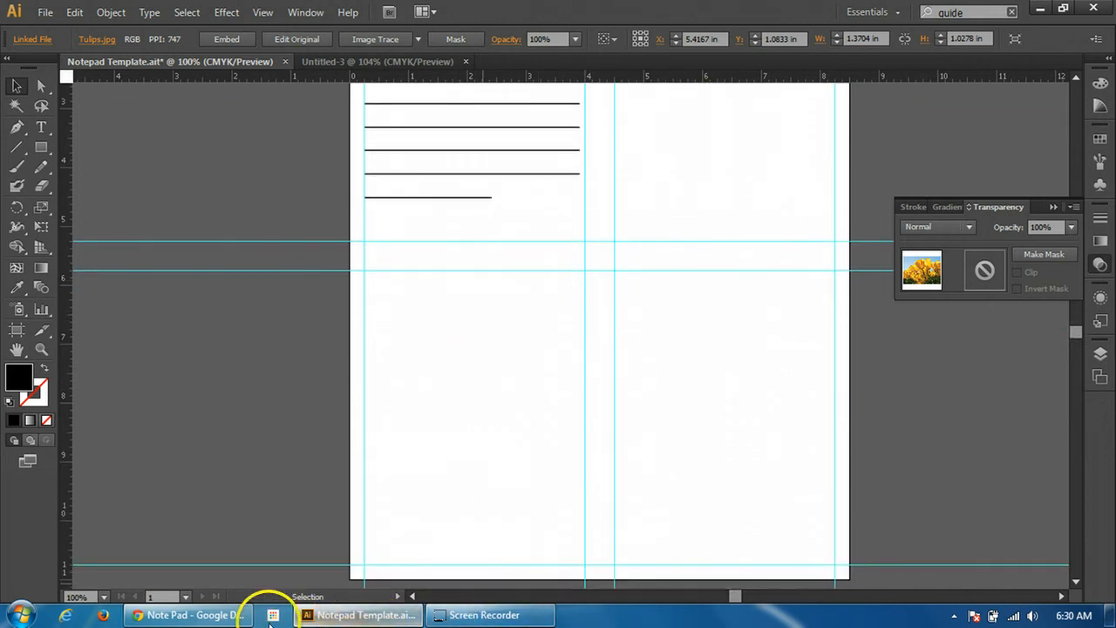
click(223, 616)
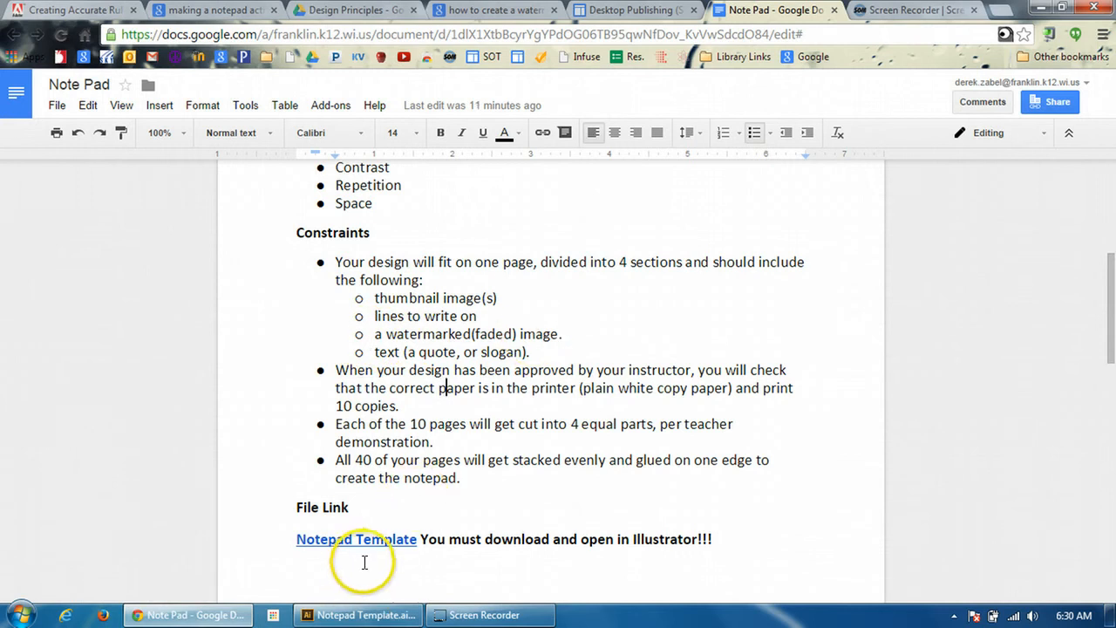
click(400, 616)
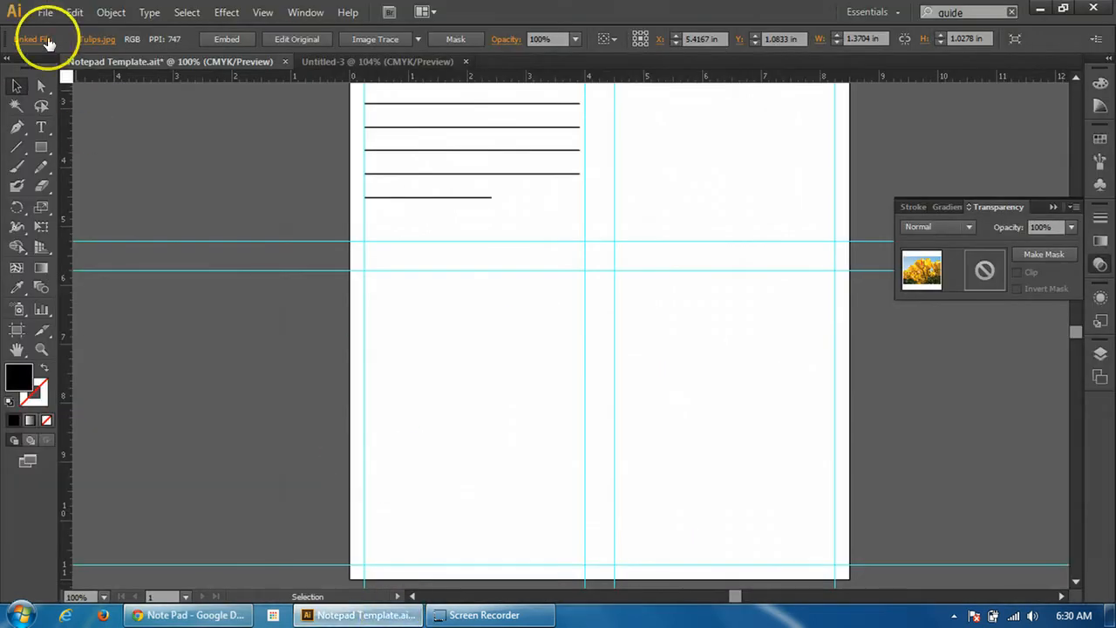
Place the Chrysanthemum image from the Sample Pictures folder into the notepad template
click(46, 12)
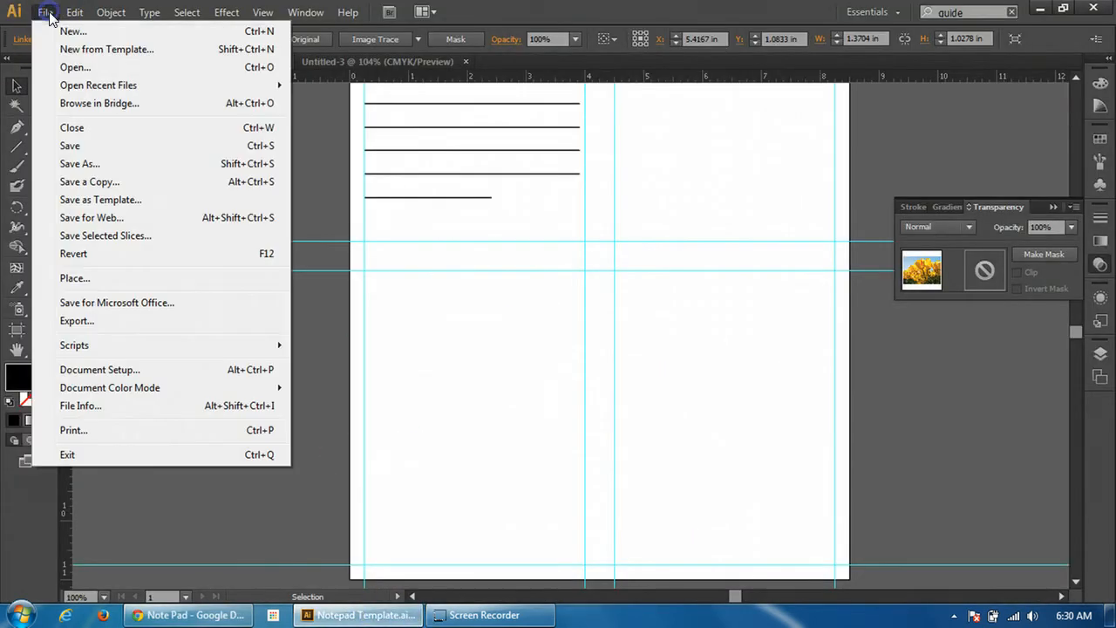
click(78, 278)
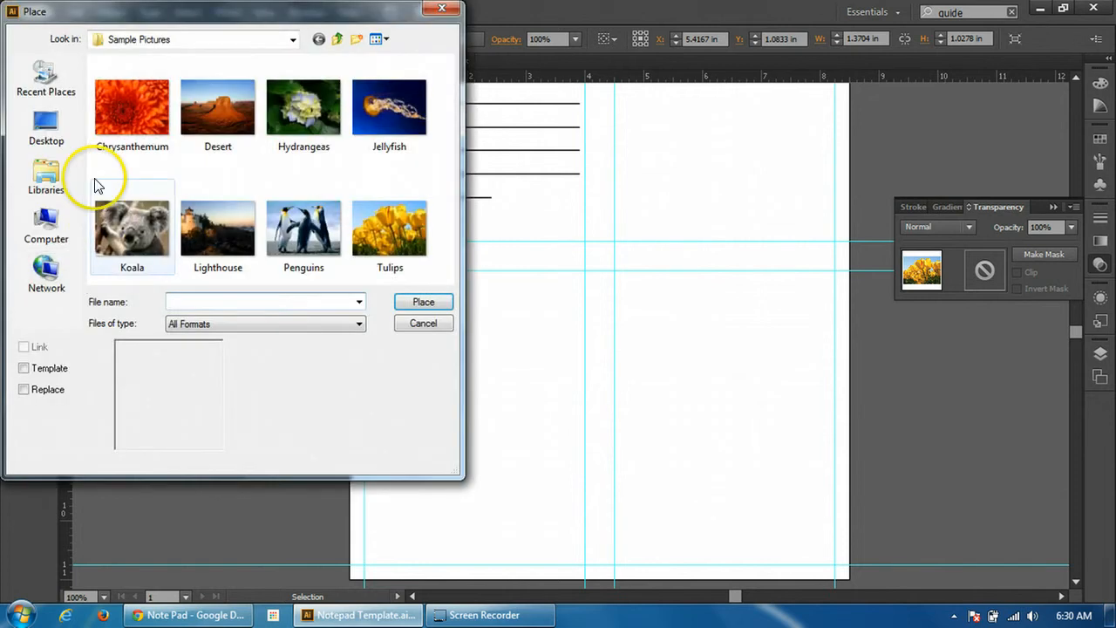
double_click(121, 115)
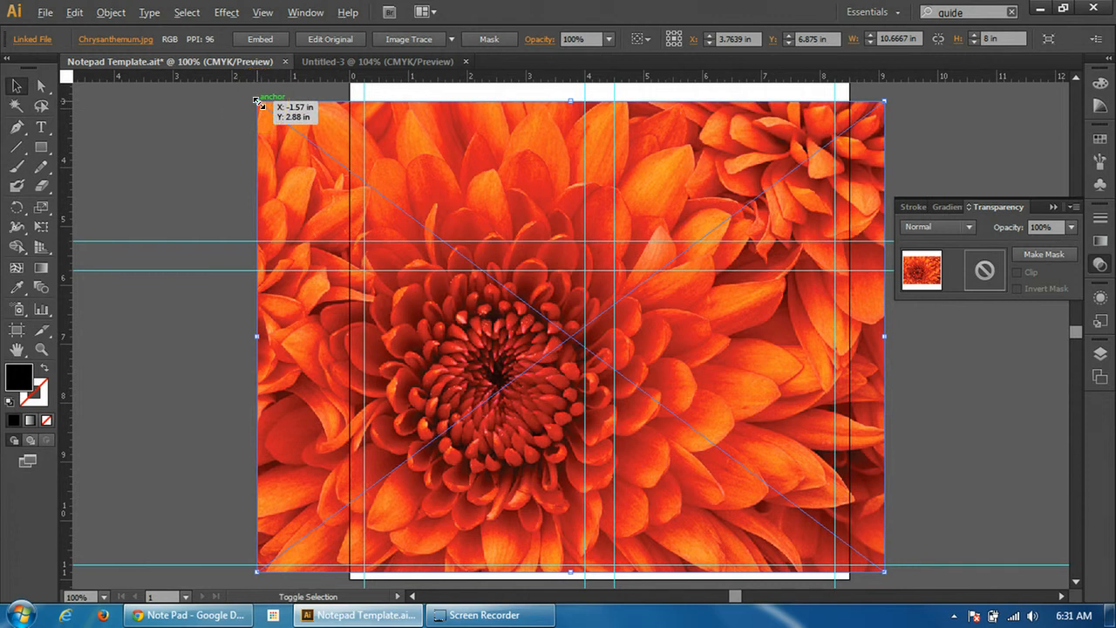
Scale the chrysanthemum image proportionally to about 3 by 2.25 in and move it over the writing lines, at about X 2.06 in, Y 2.38 in
drag(278, 111, 436, 270)
scroll(528, 374, up, 5)
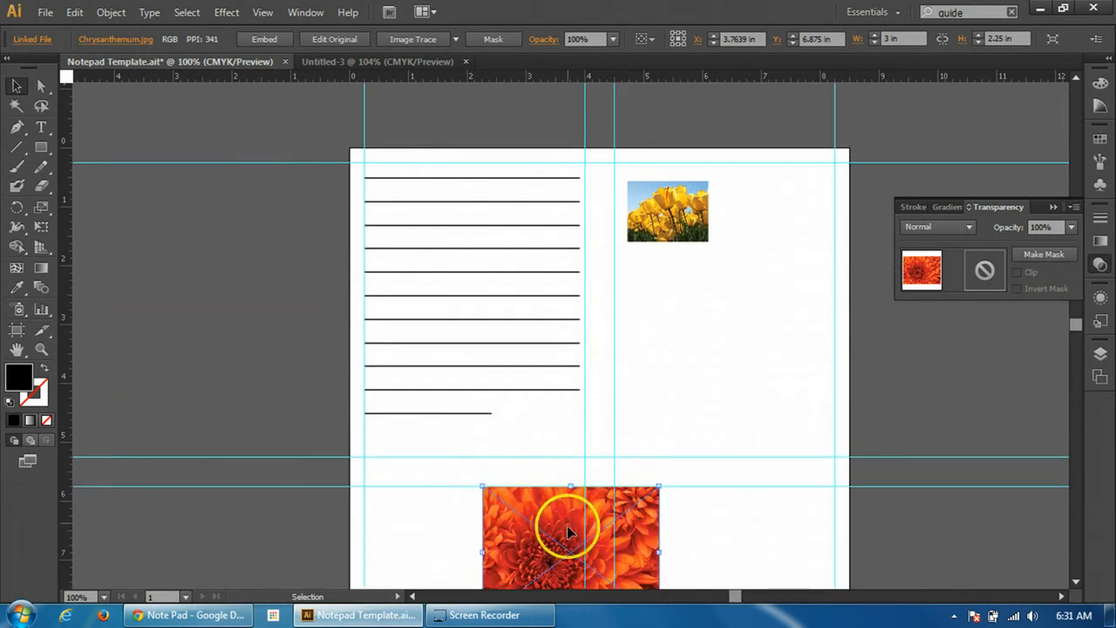
drag(563, 550, 463, 291)
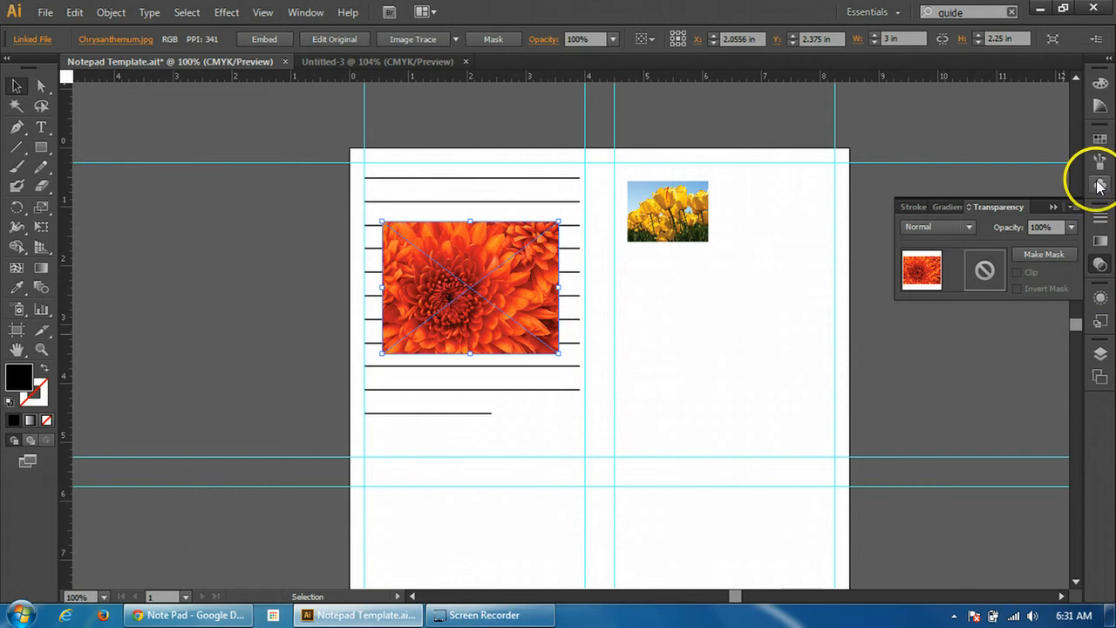
click(1101, 265)
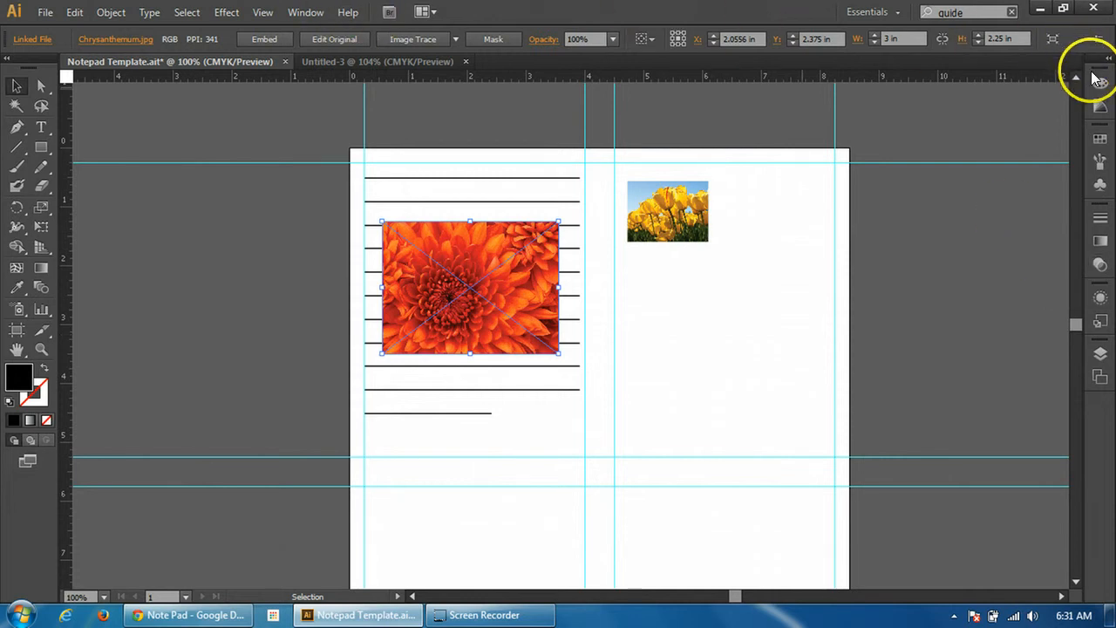
click(307, 13)
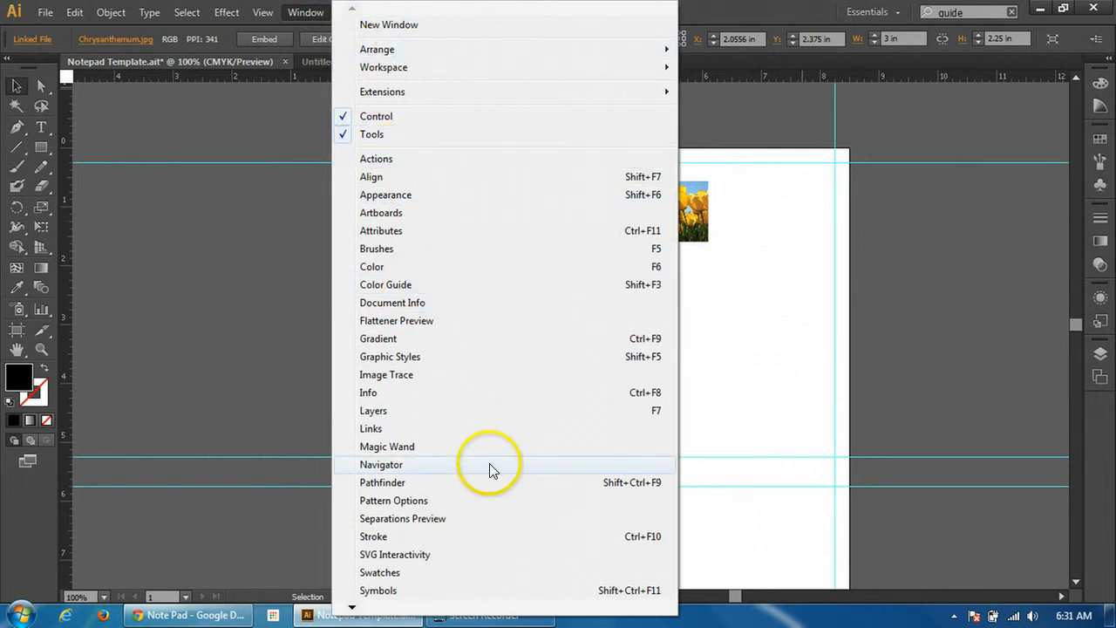
click(352, 608)
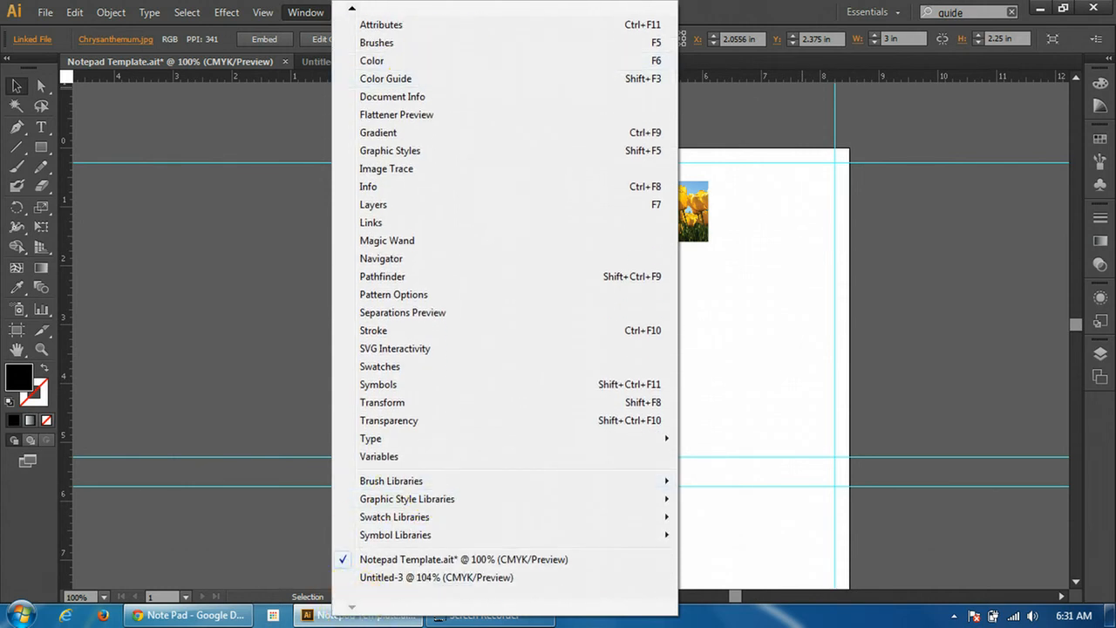
click(351, 10)
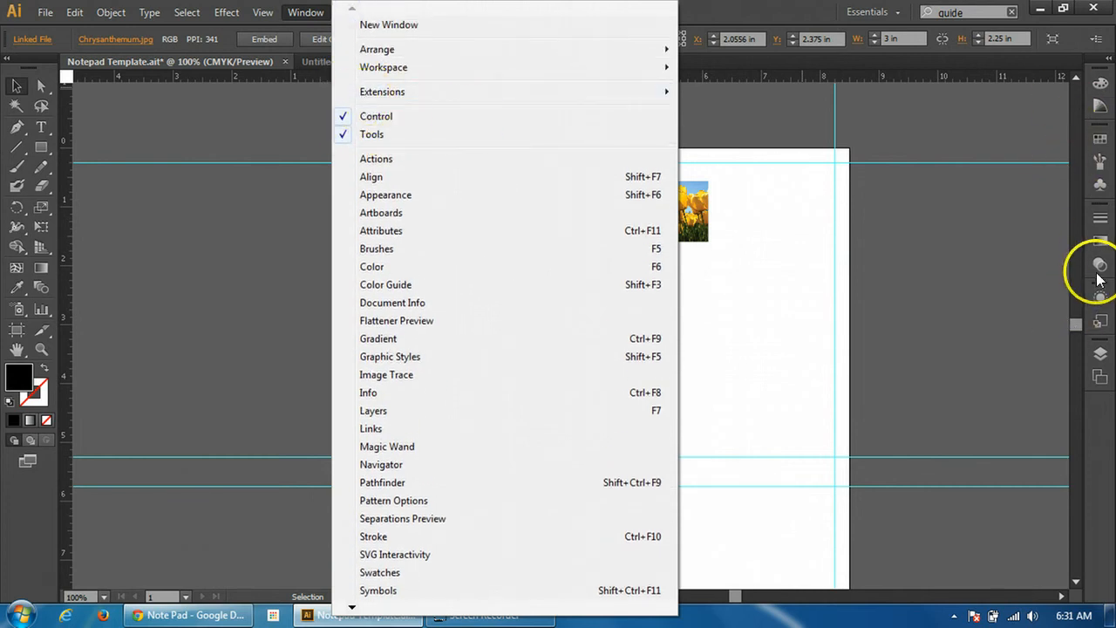
click(968, 188)
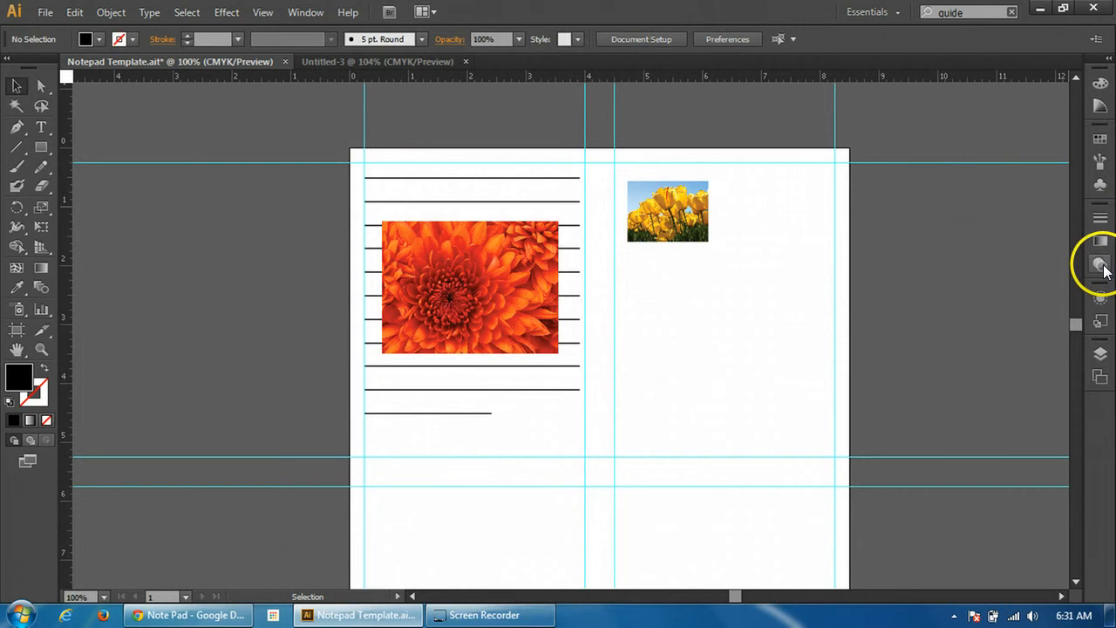
Fade the chrysanthemum image to 40% opacity, trying 50% and 30% along the way, and deselect it
click(493, 271)
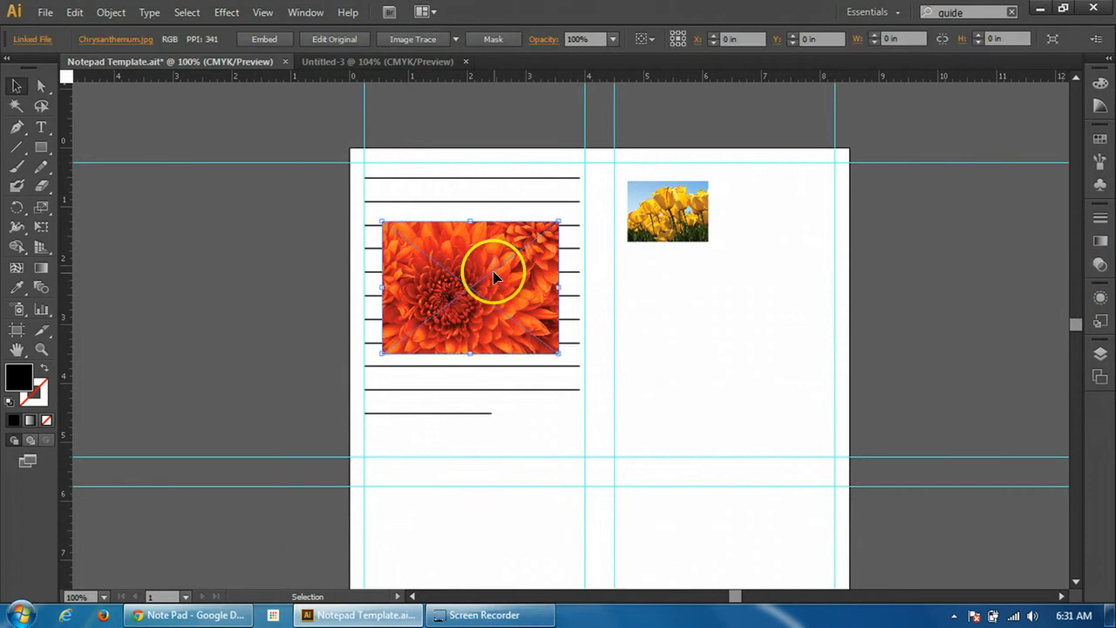
click(1100, 266)
click(1071, 228)
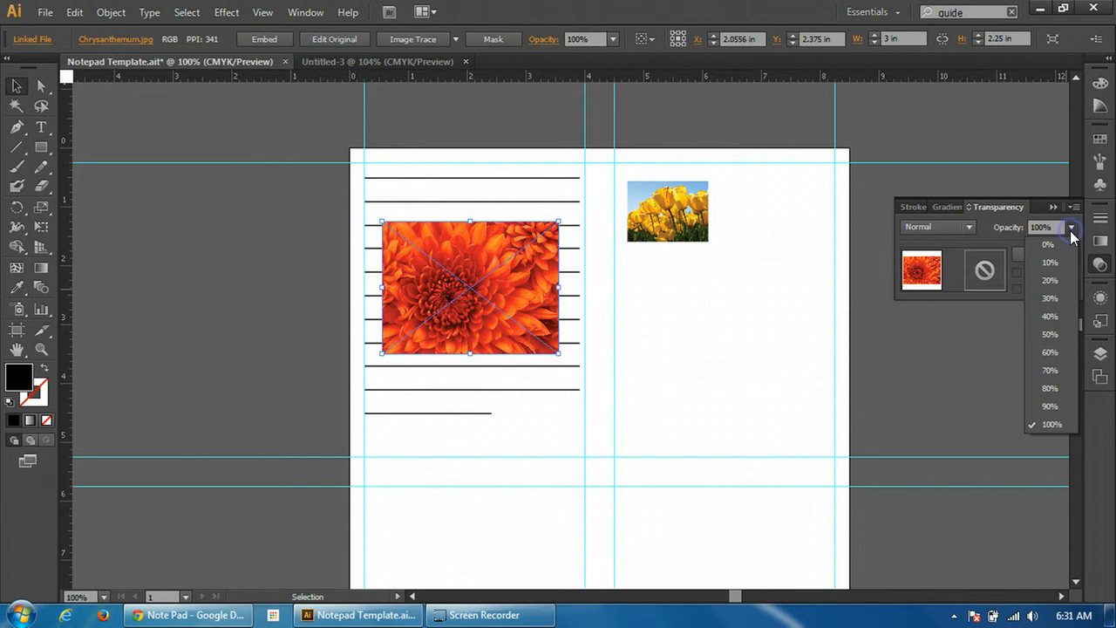
click(1044, 339)
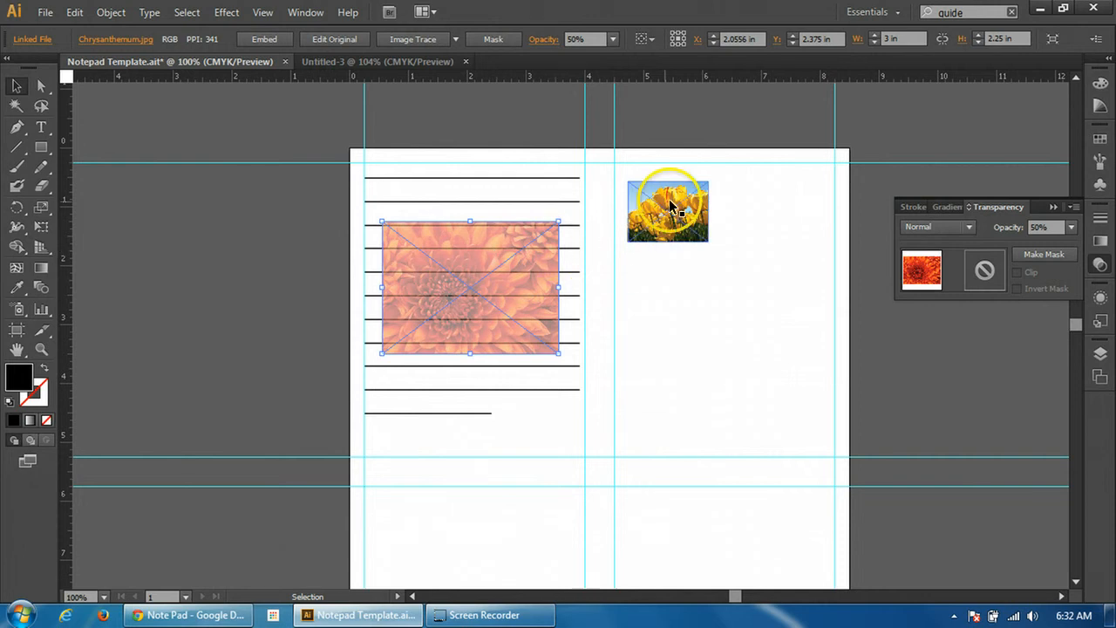
click(1069, 229)
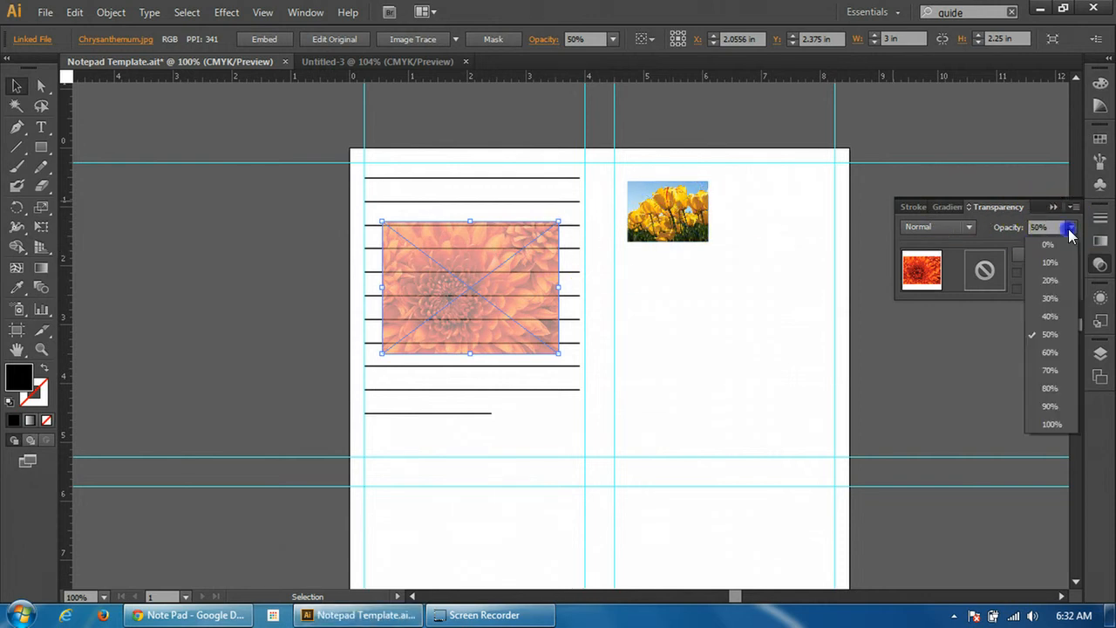
click(1060, 320)
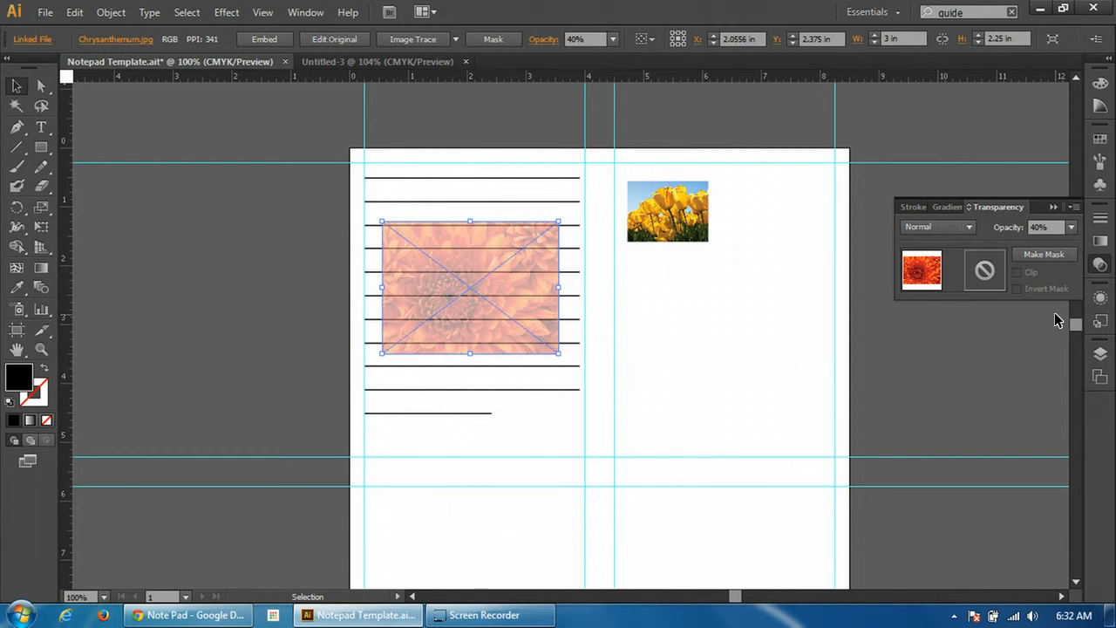
click(1072, 228)
click(1051, 299)
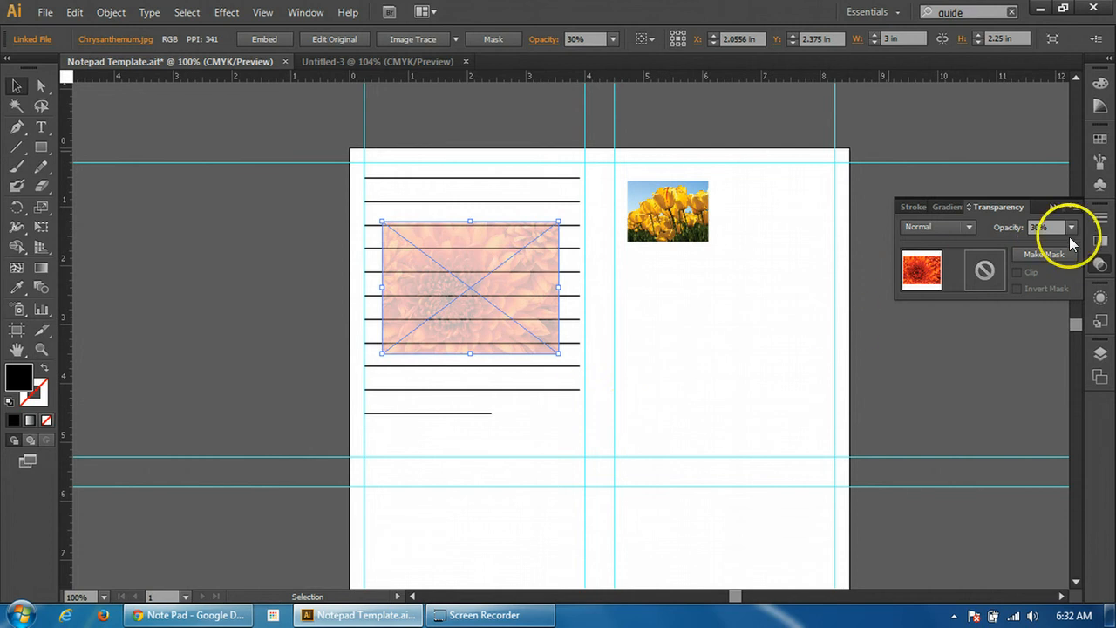
click(1074, 228)
click(1055, 315)
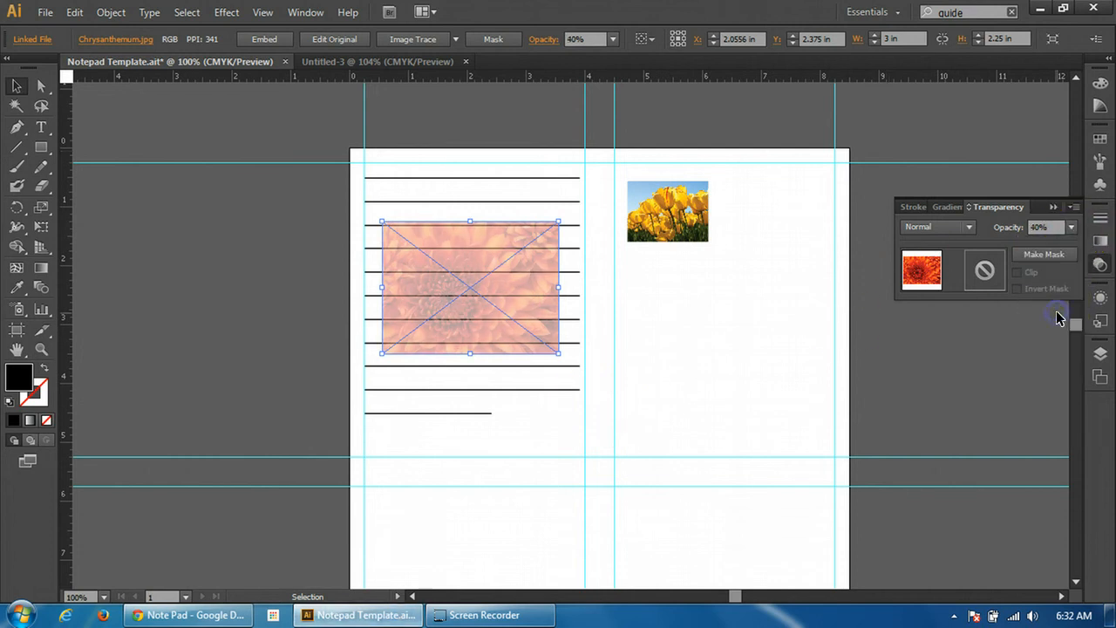
click(691, 319)
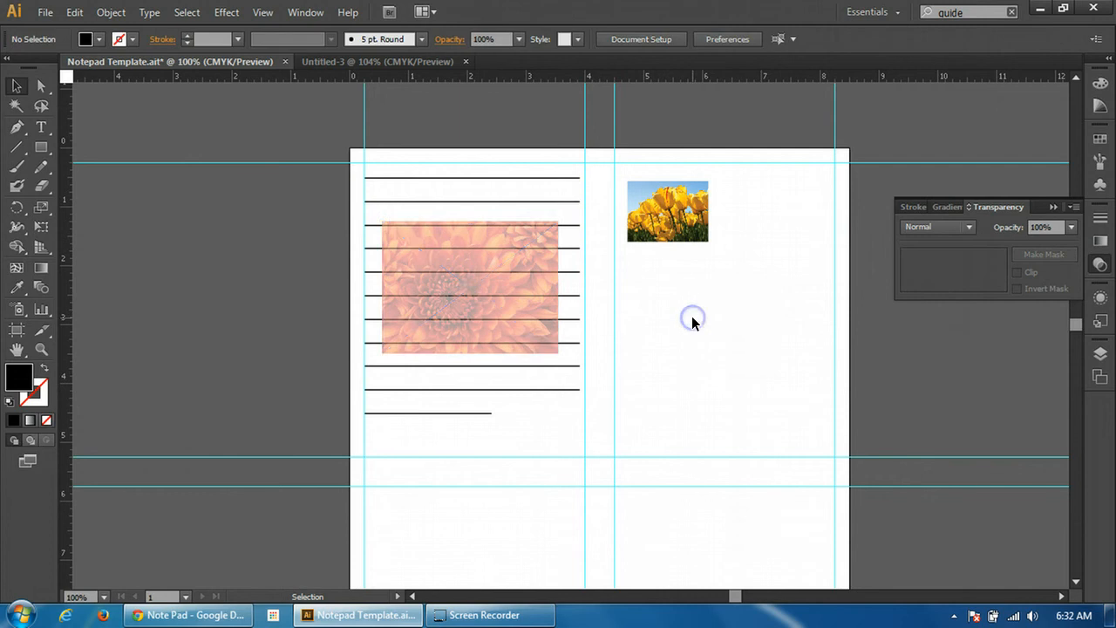
Send the faded chrysanthemum image to the back, behind the writing lines, and deselect it
click(460, 256)
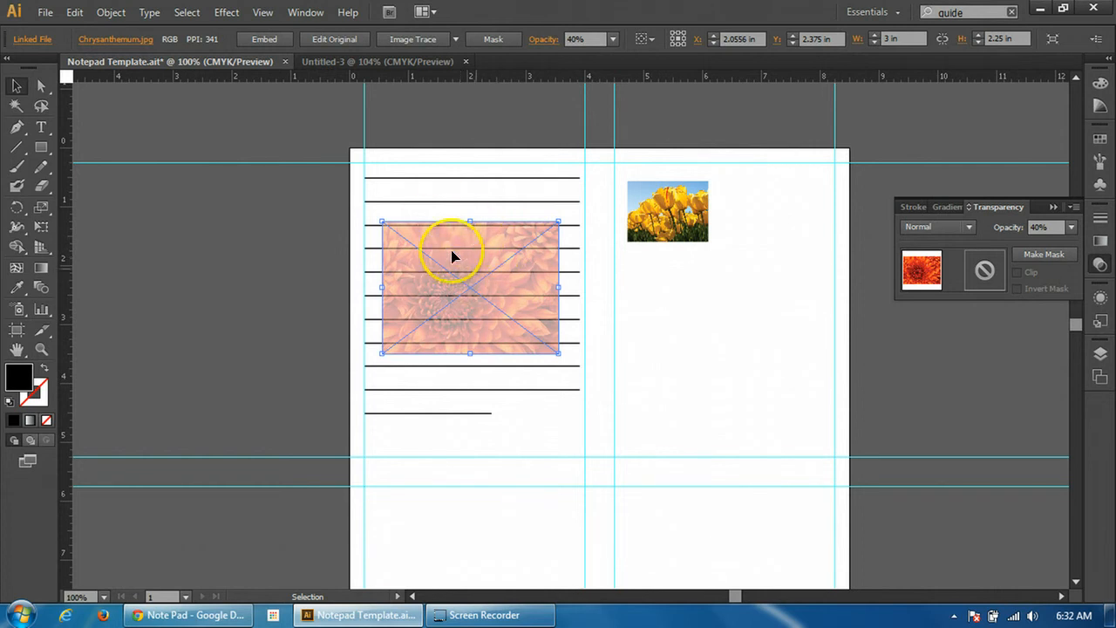
click(112, 13)
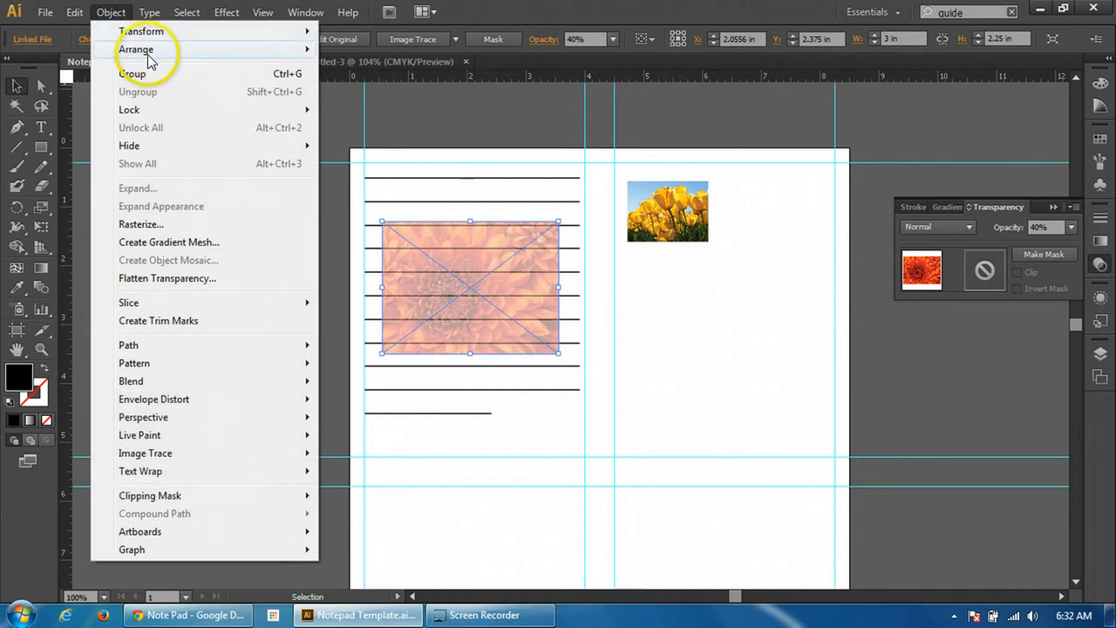
mouse_move(169, 52)
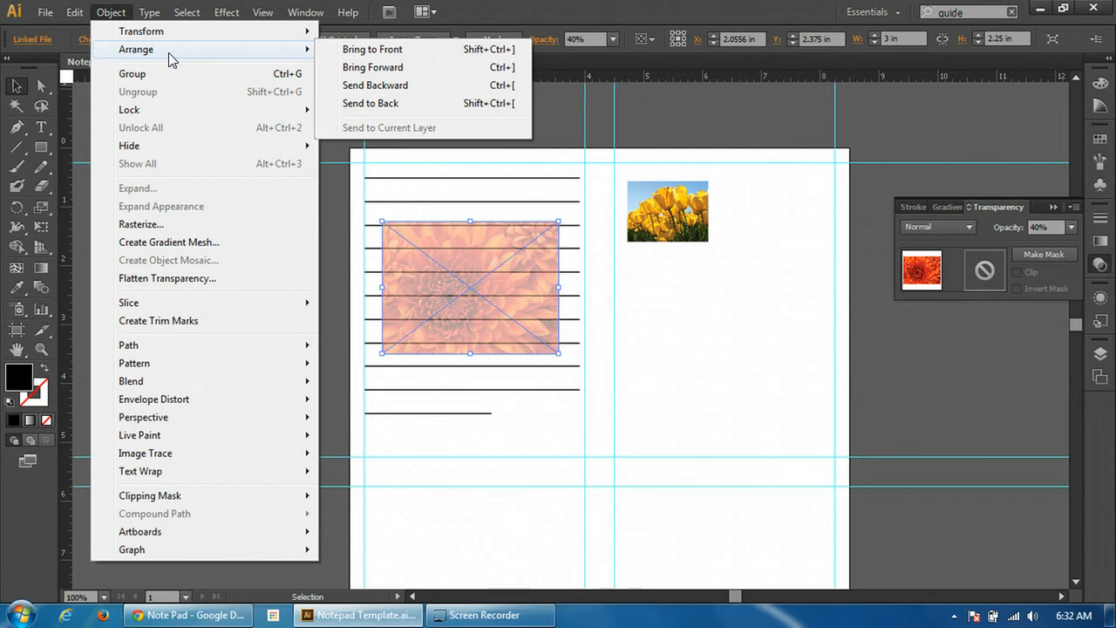
click(401, 106)
click(680, 305)
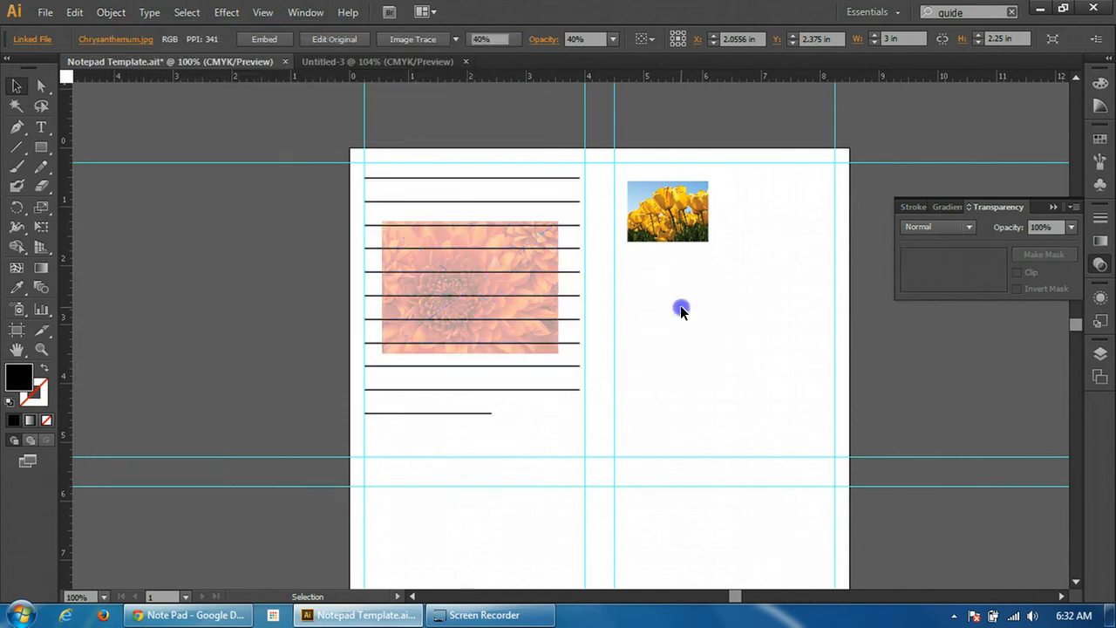
Move the writing lines partly off the chrysanthemum image to test selecting both objects, and return the lines to their original section
click(474, 257)
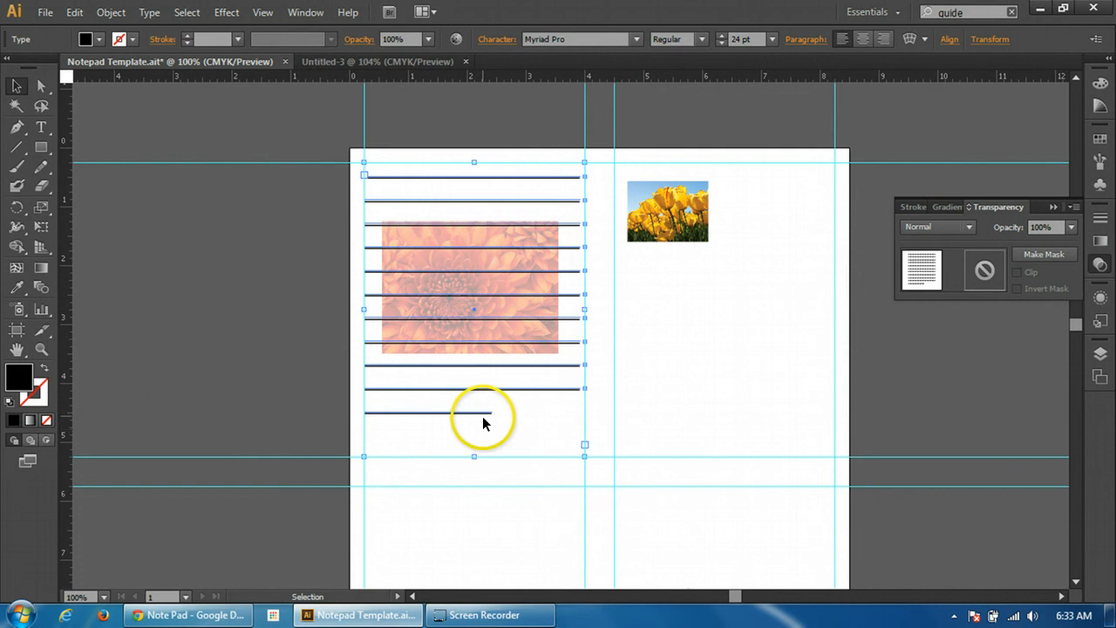
drag(481, 417, 573, 457)
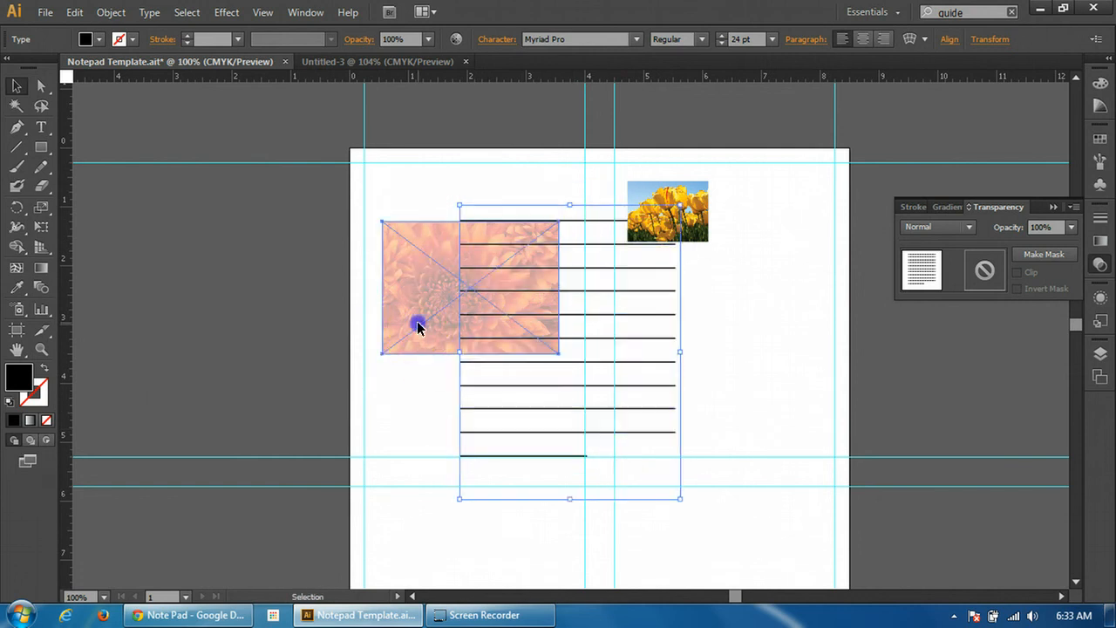
click(417, 325)
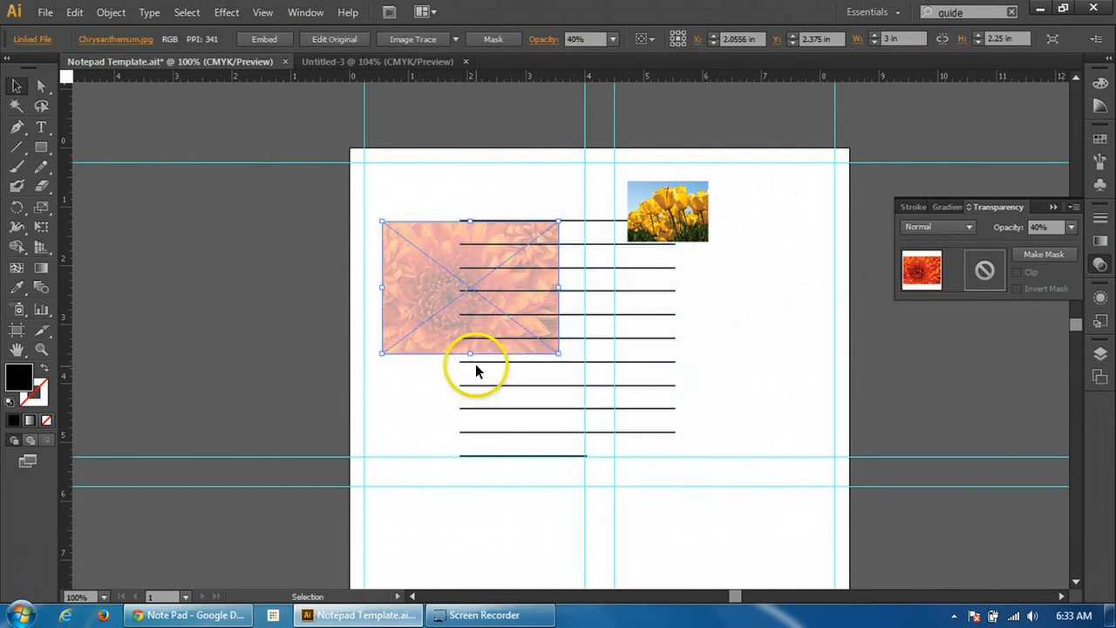
shift+click(453, 338)
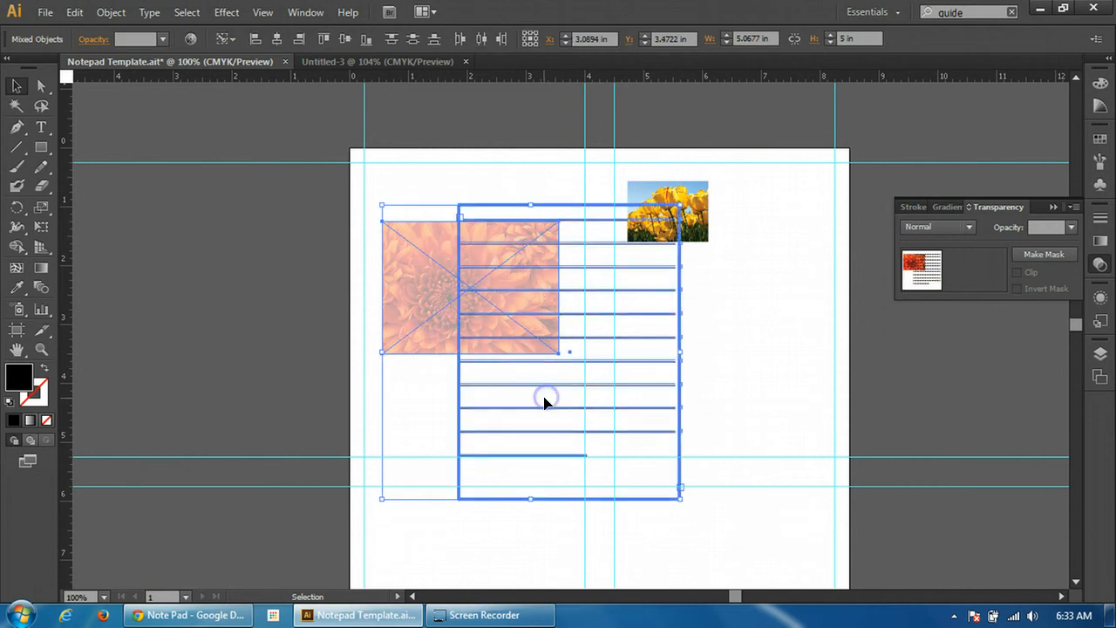
click(758, 404)
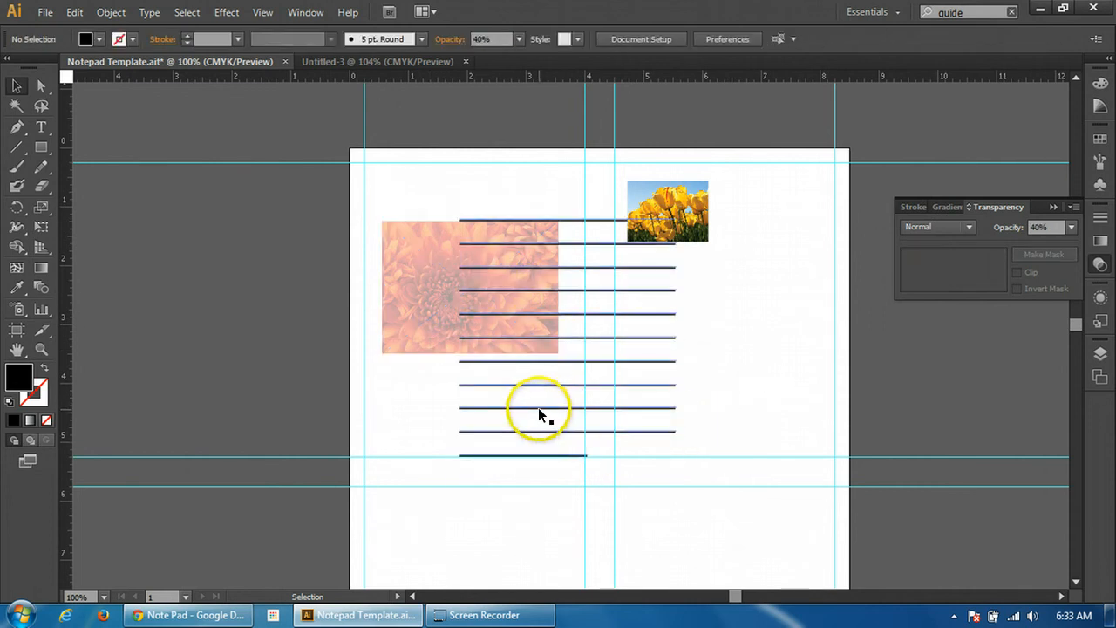
drag(538, 407, 445, 367)
click(746, 410)
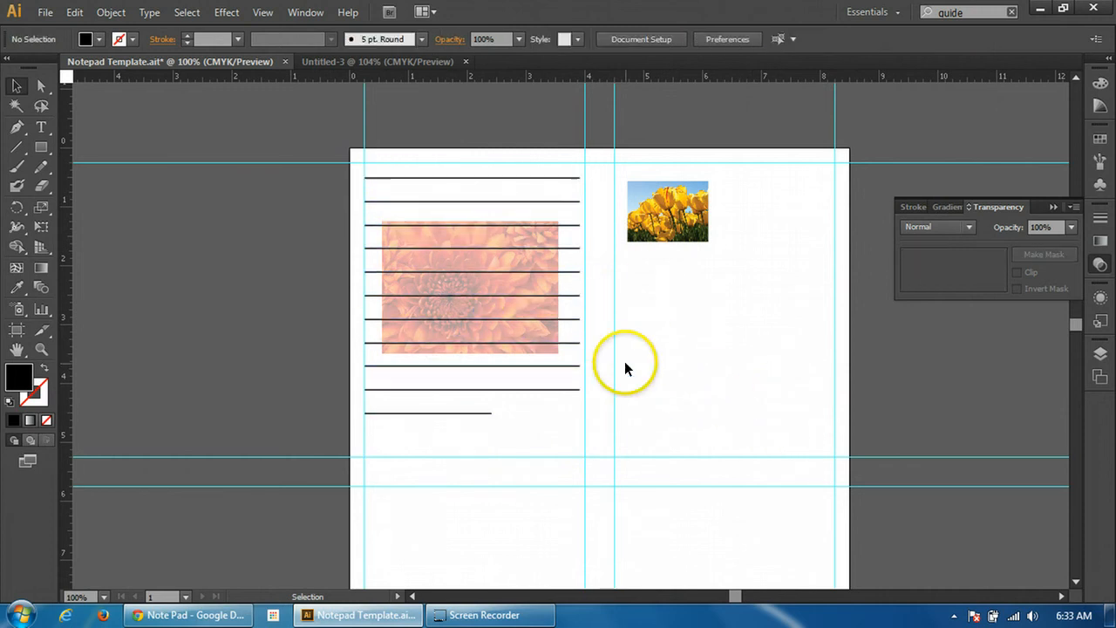
Check the remaining design requirements in the Note Pad Google Doc and switch back to the Illustrator template
scroll(600, 391, down, 3)
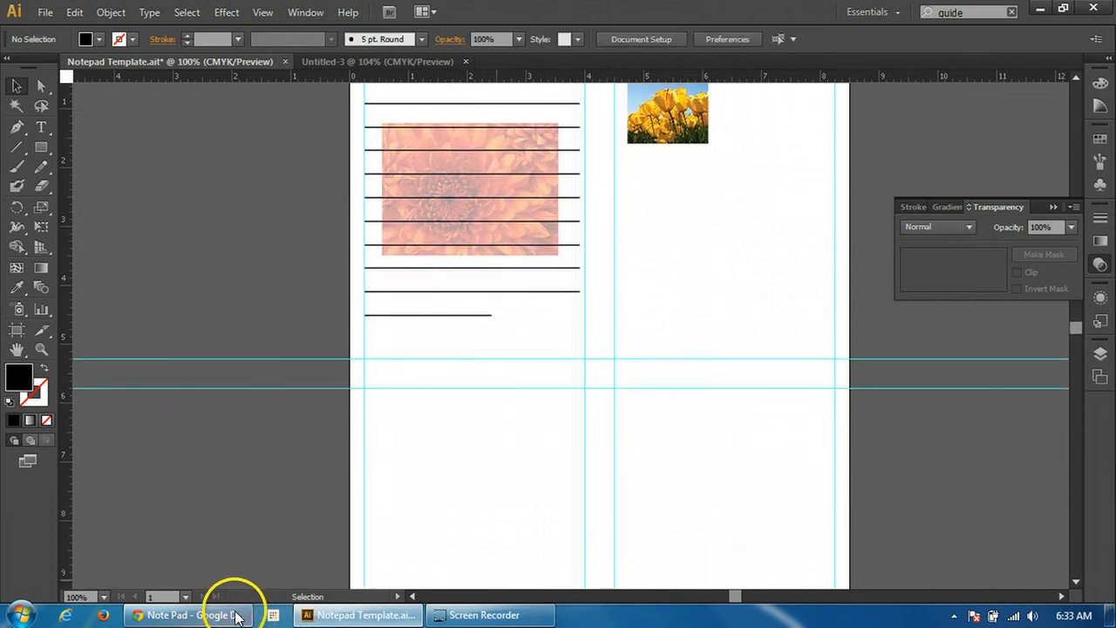
click(236, 616)
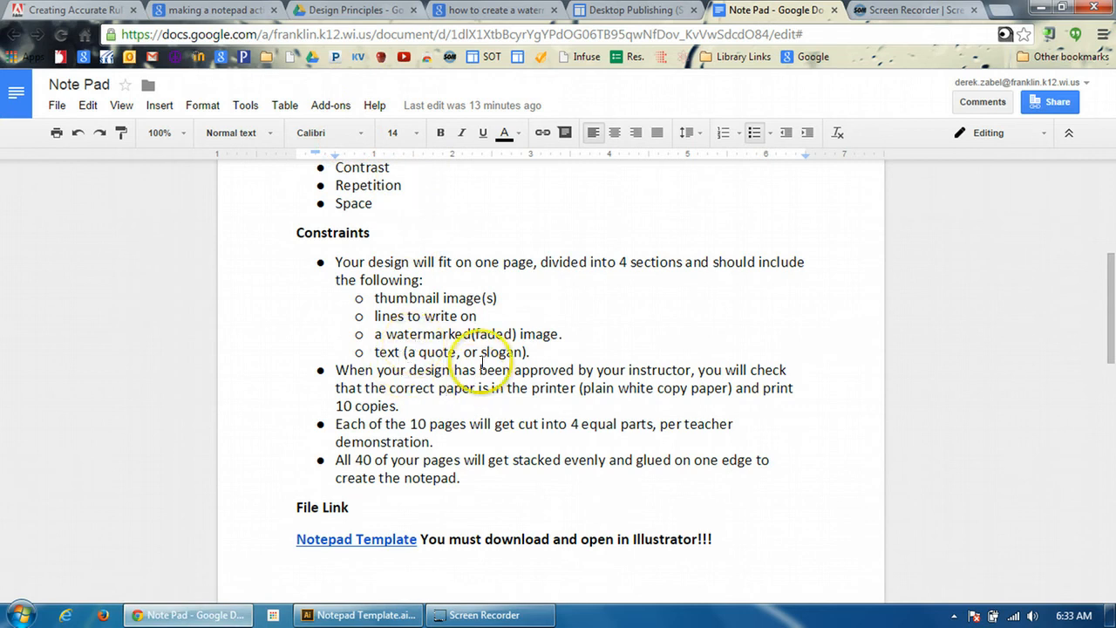
click(200, 613)
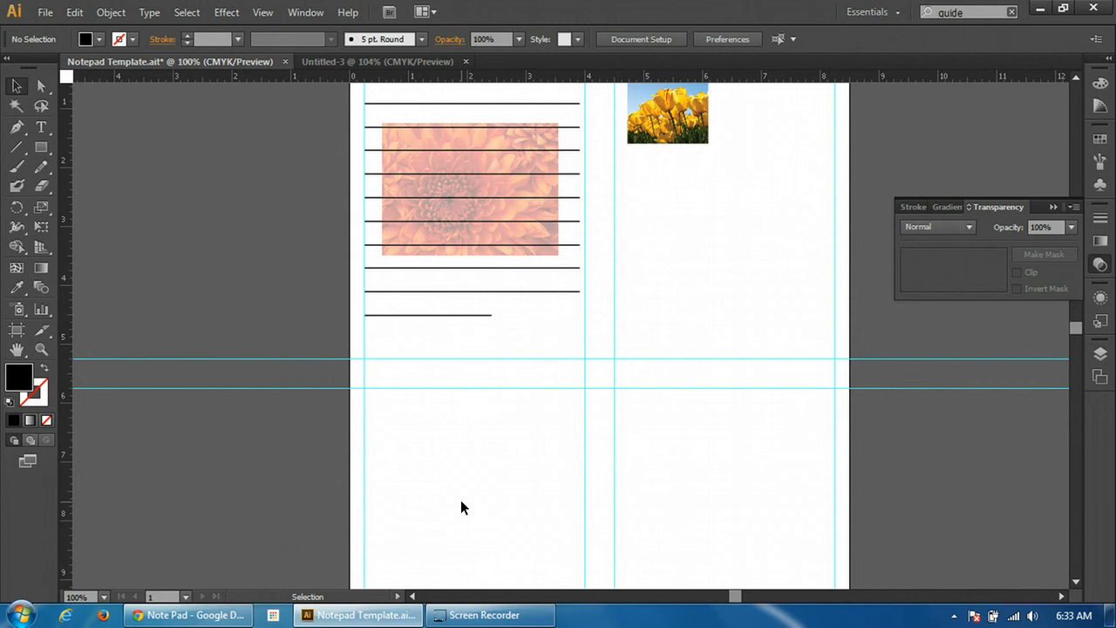
Start a new point text object near the bottom of the page's lower-left section
click(41, 127)
scroll(416, 361, down, 3)
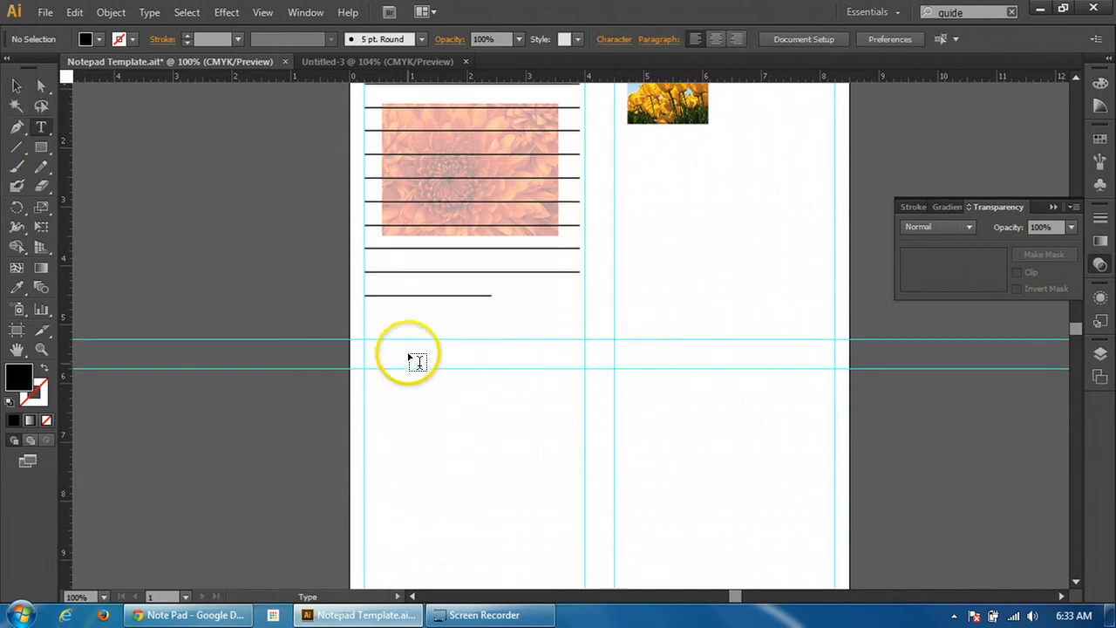
scroll(414, 338, down, 2)
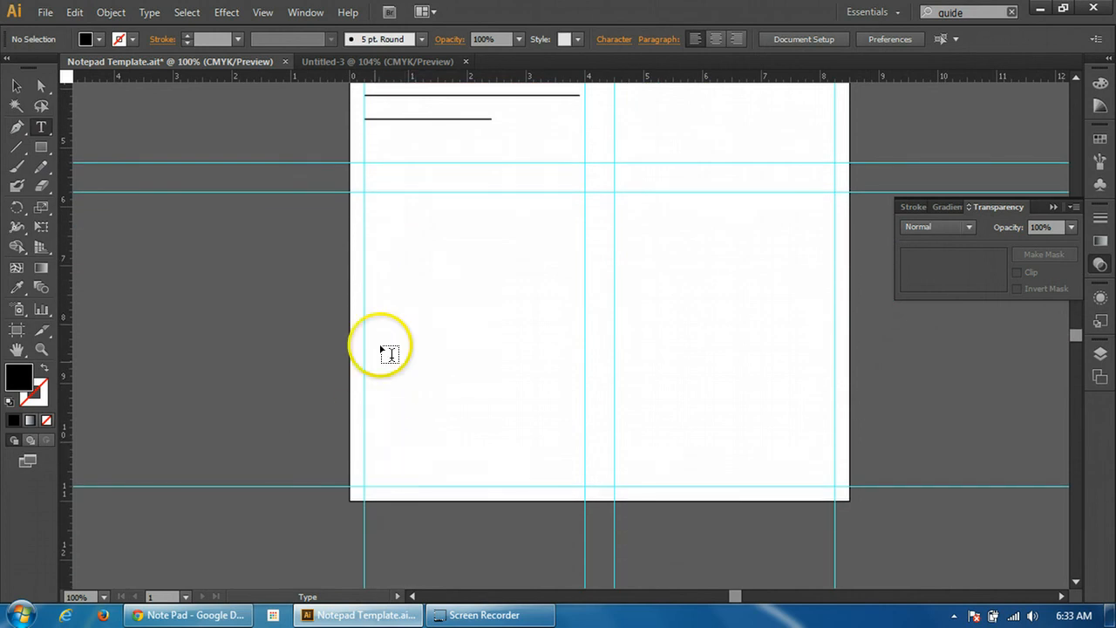
click(392, 439)
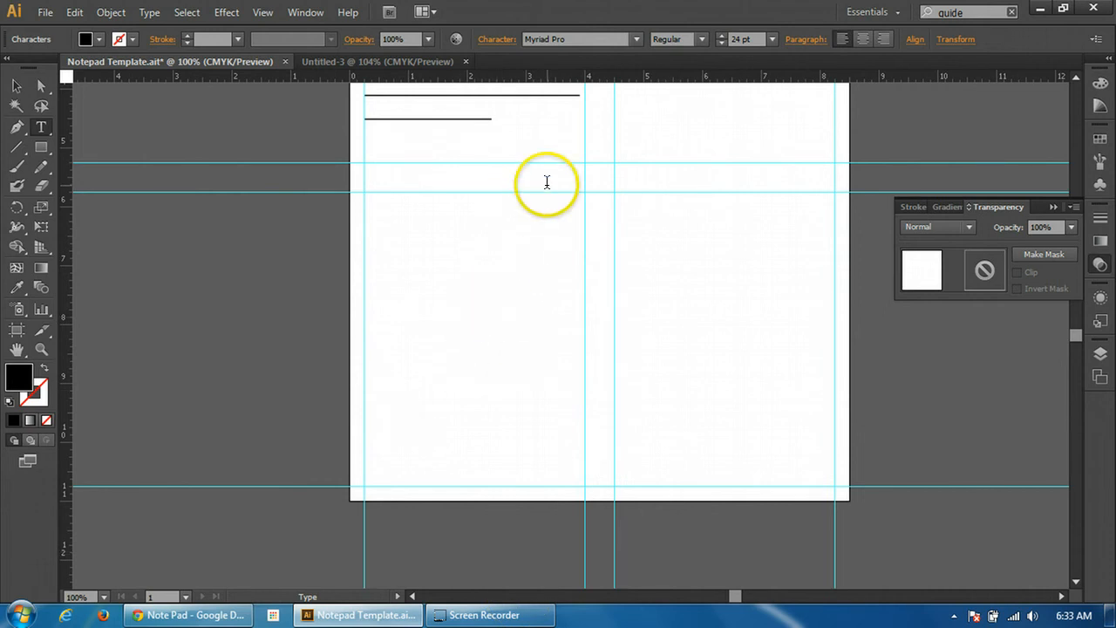
Set the new text to Neuropol at 18 pt and enter "I Love Notepads"
click(771, 41)
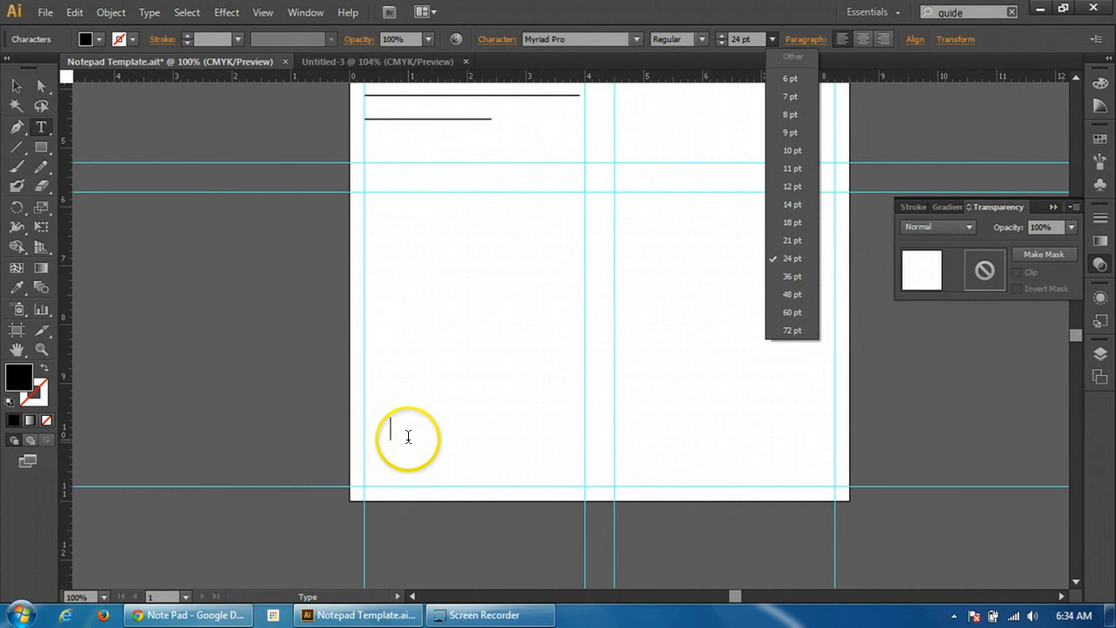
click(633, 37)
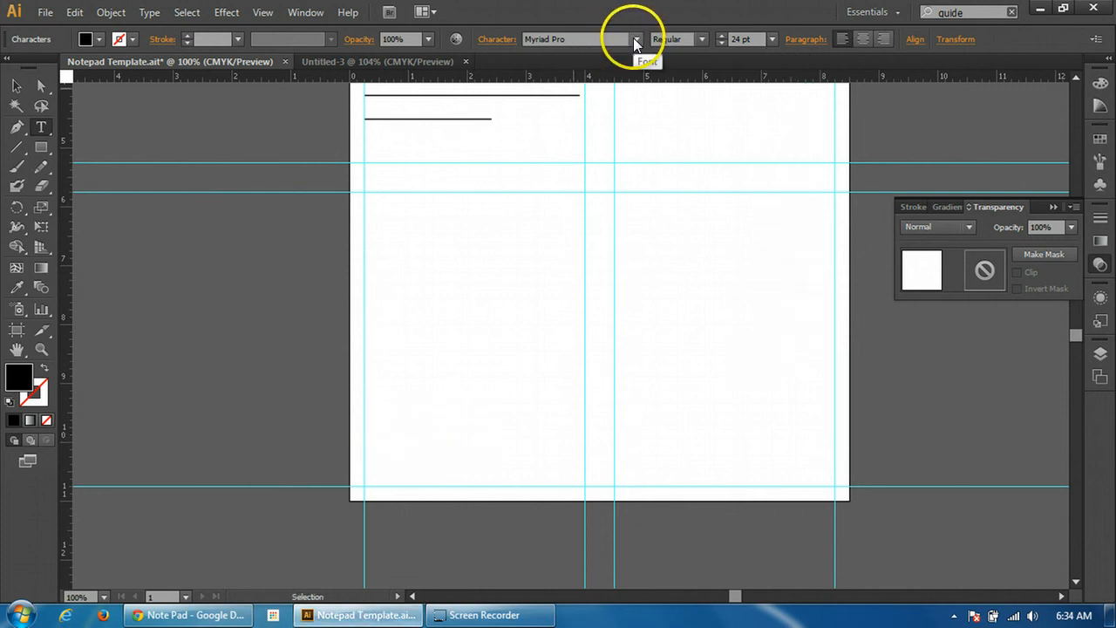
click(635, 40)
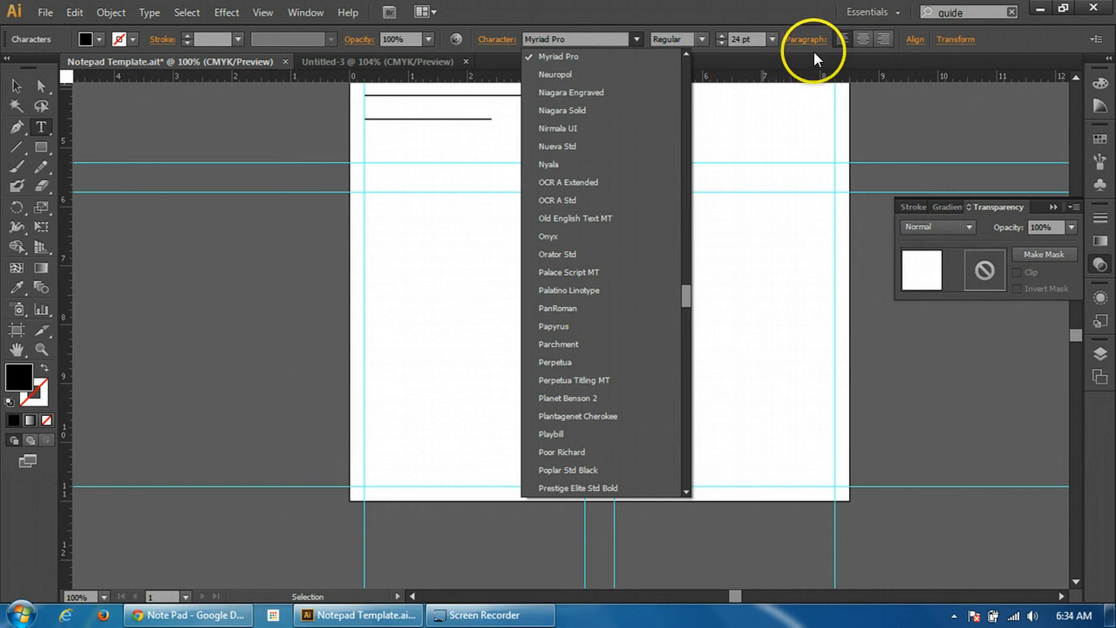
click(591, 77)
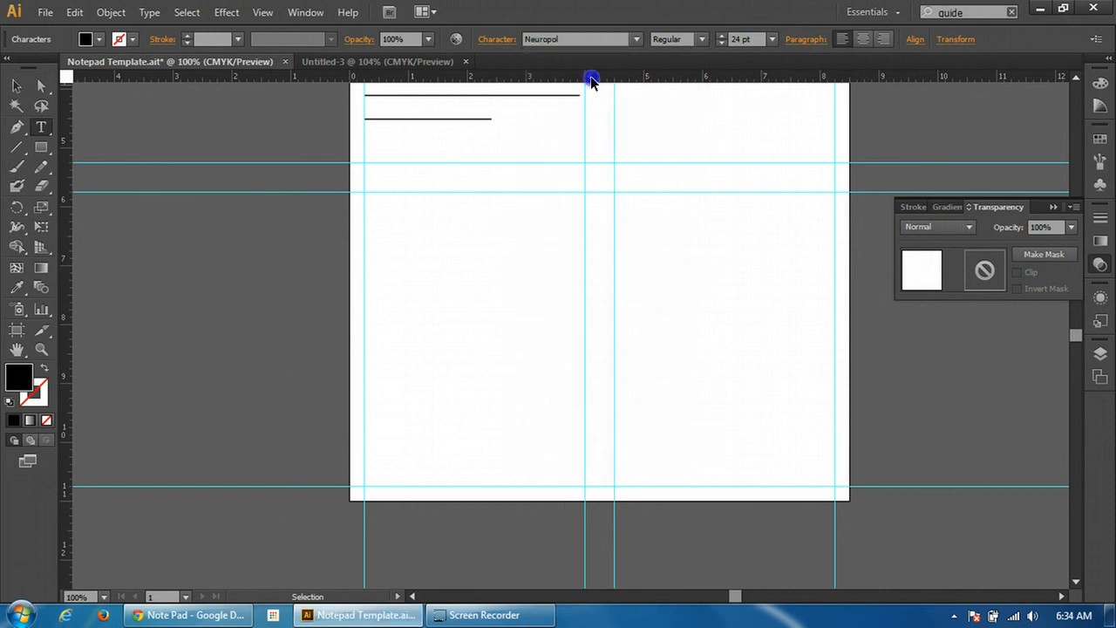
click(772, 38)
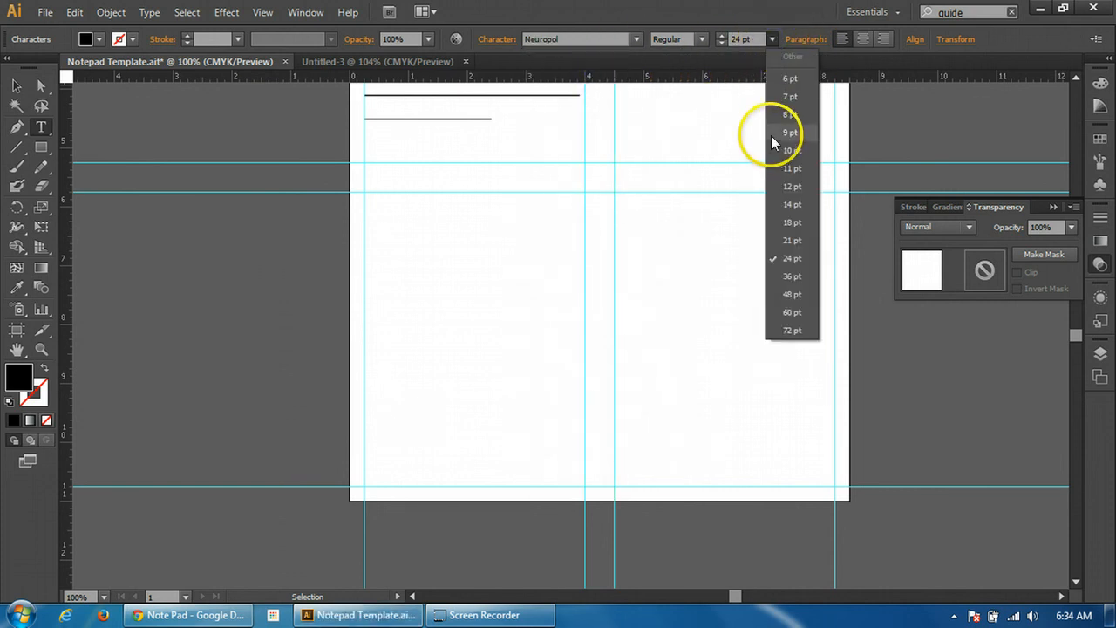
click(793, 223)
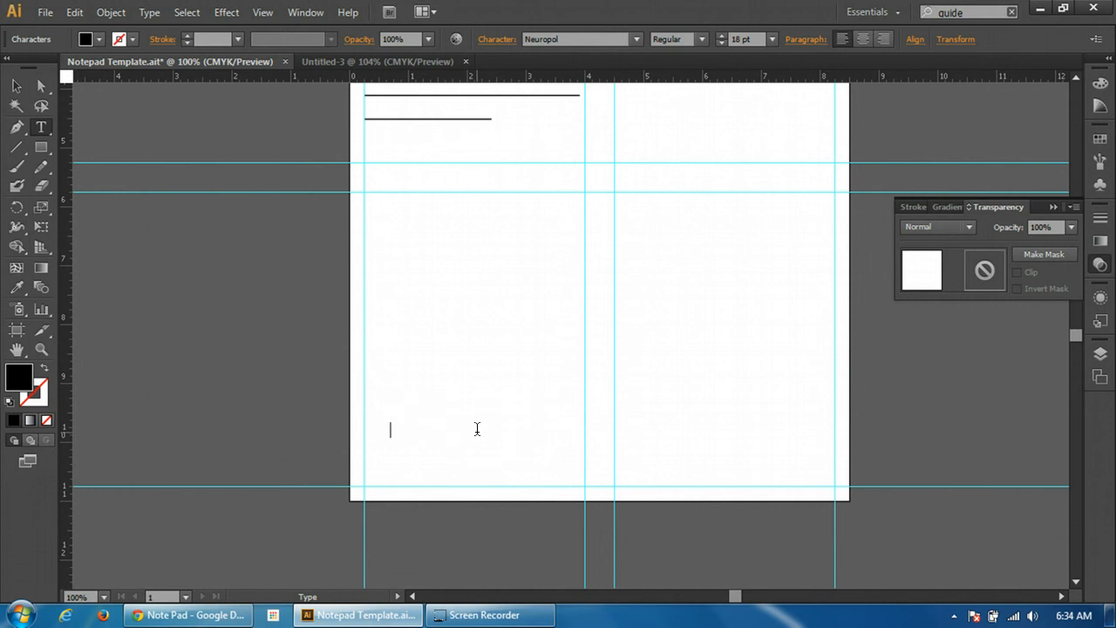
text(I Love Notepads)
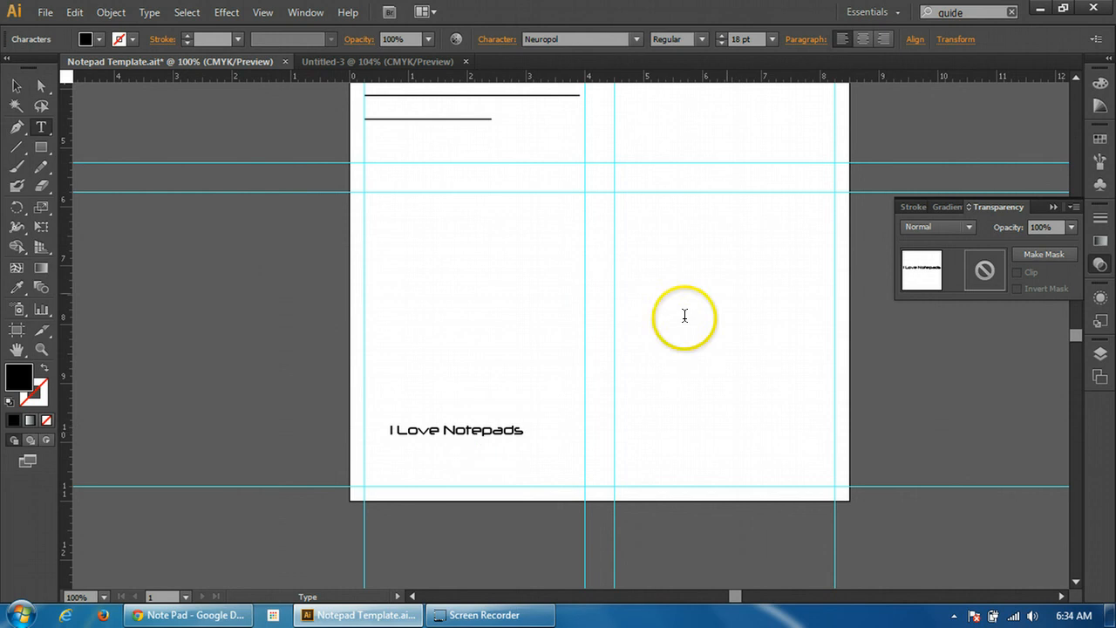
Add the author's name in 10 pt on an indented second line under "I Love Notepads"
click(778, 40)
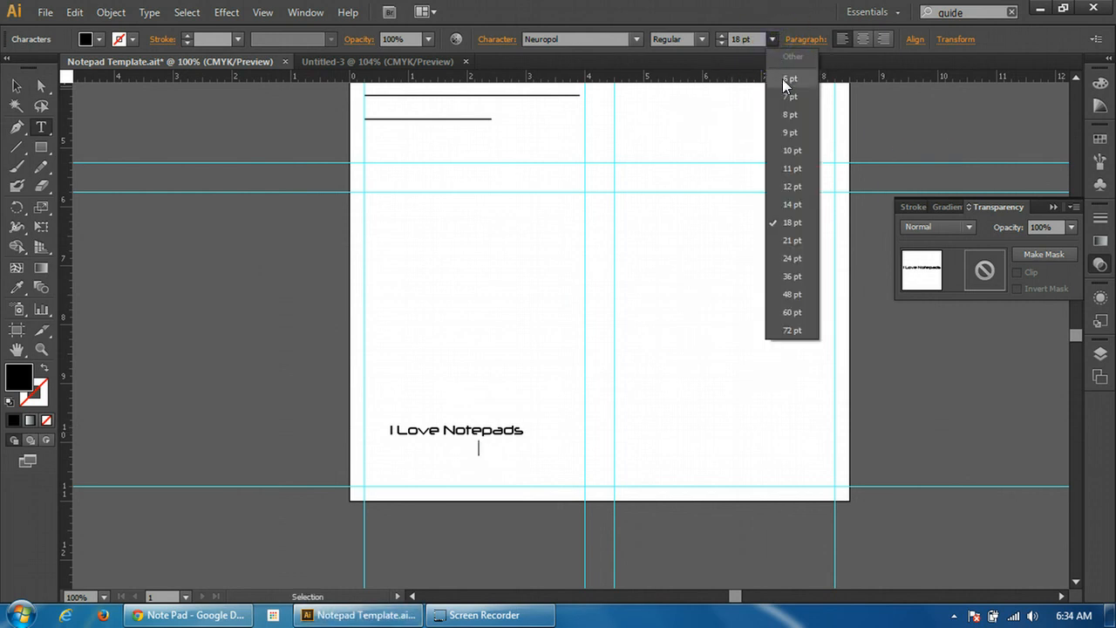
click(791, 149)
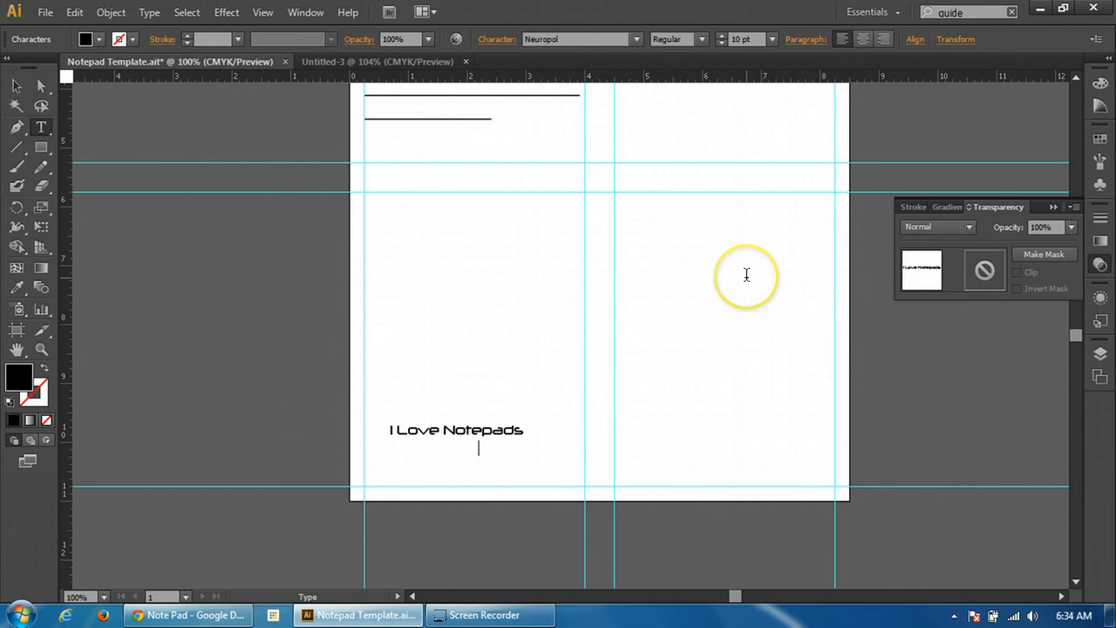
text(Mr. Zabe)
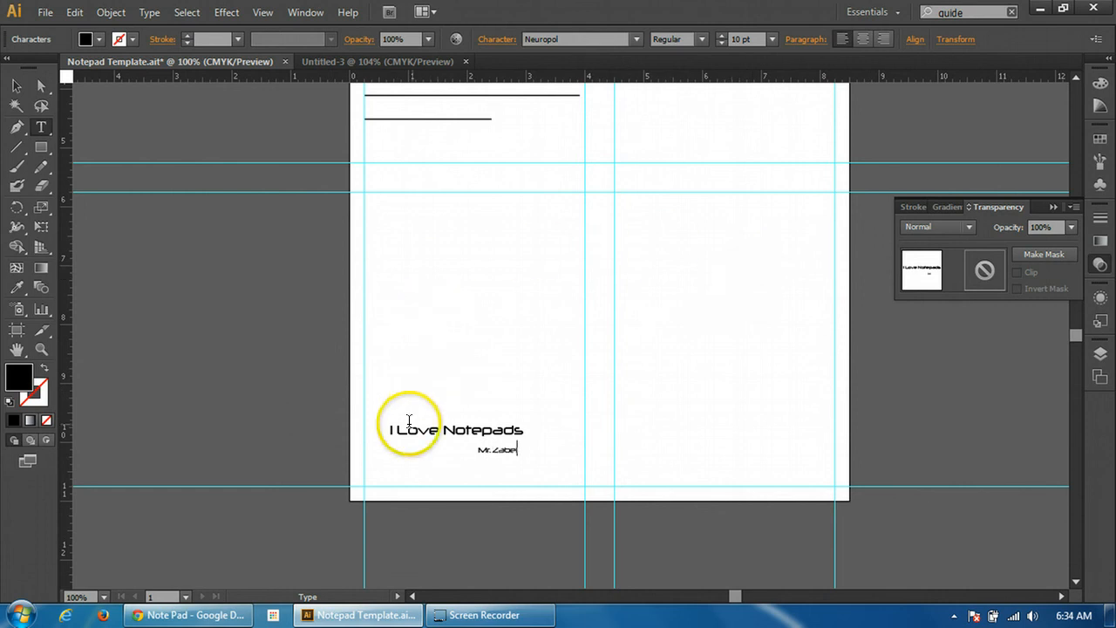
Move the text block into the lower-left corner of its section's guides and insert a dash before the author's name
click(18, 85)
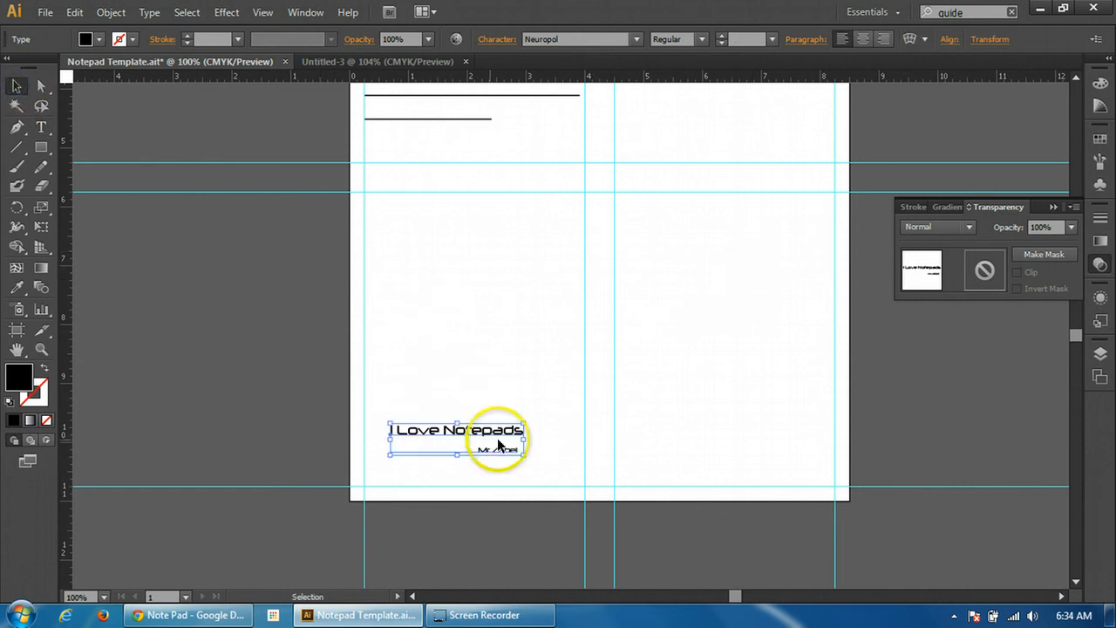
drag(493, 436, 472, 462)
double_click(459, 479)
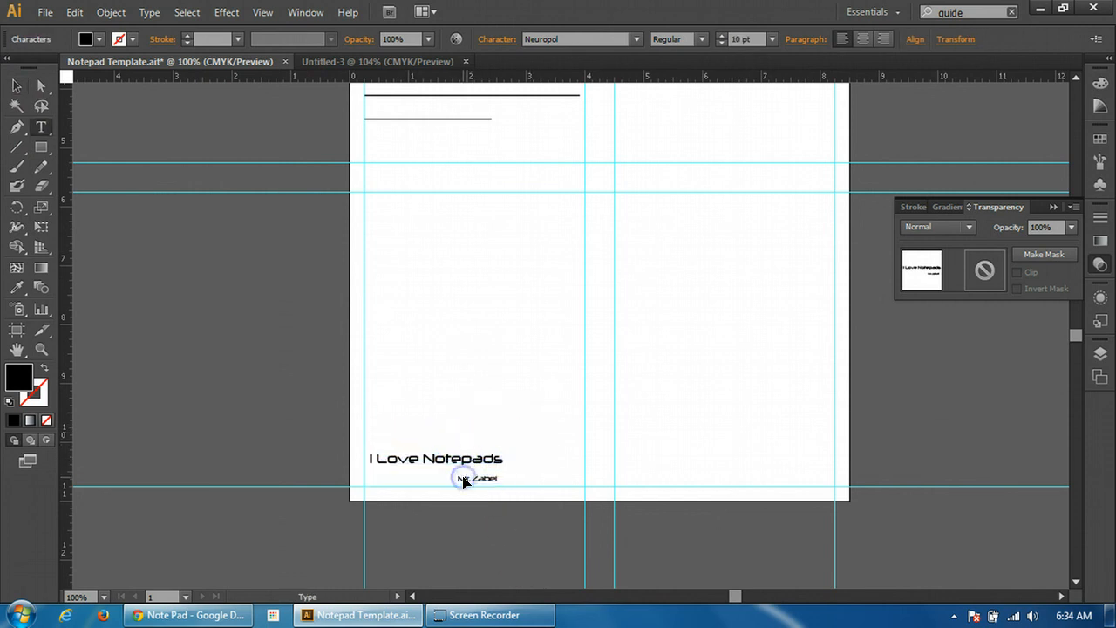
click(455, 479)
text(--)
key(BackSpace)
Look over the page from the writing lines and images down to the text in the lower-left section, placing the text cursor in the writing lines
scroll(478, 331, up, 2)
scroll(478, 332, up, 10)
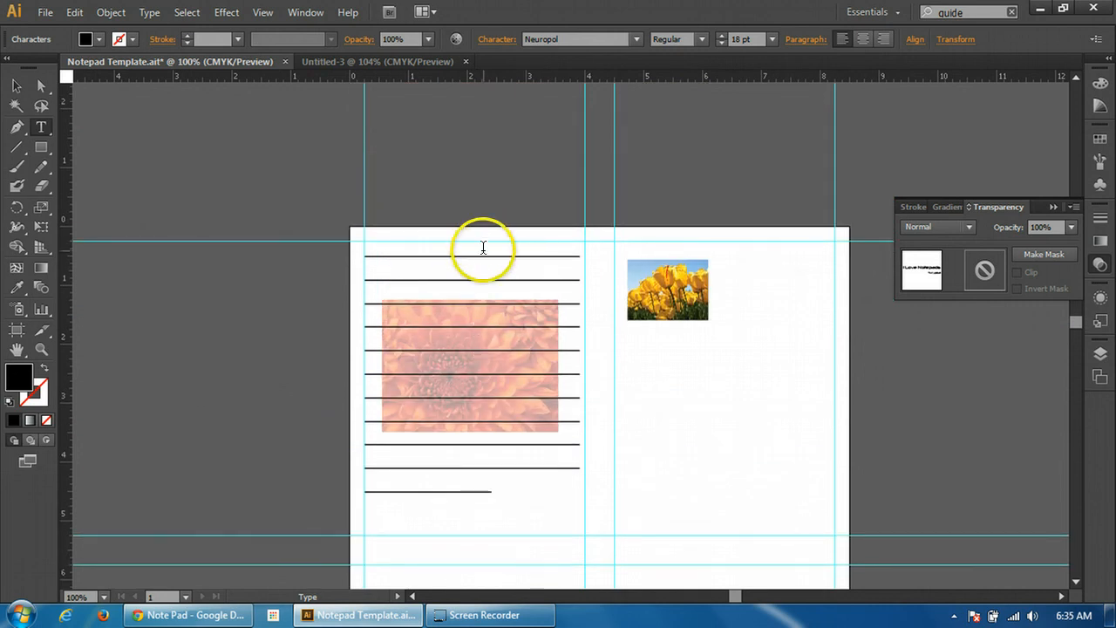
click(449, 271)
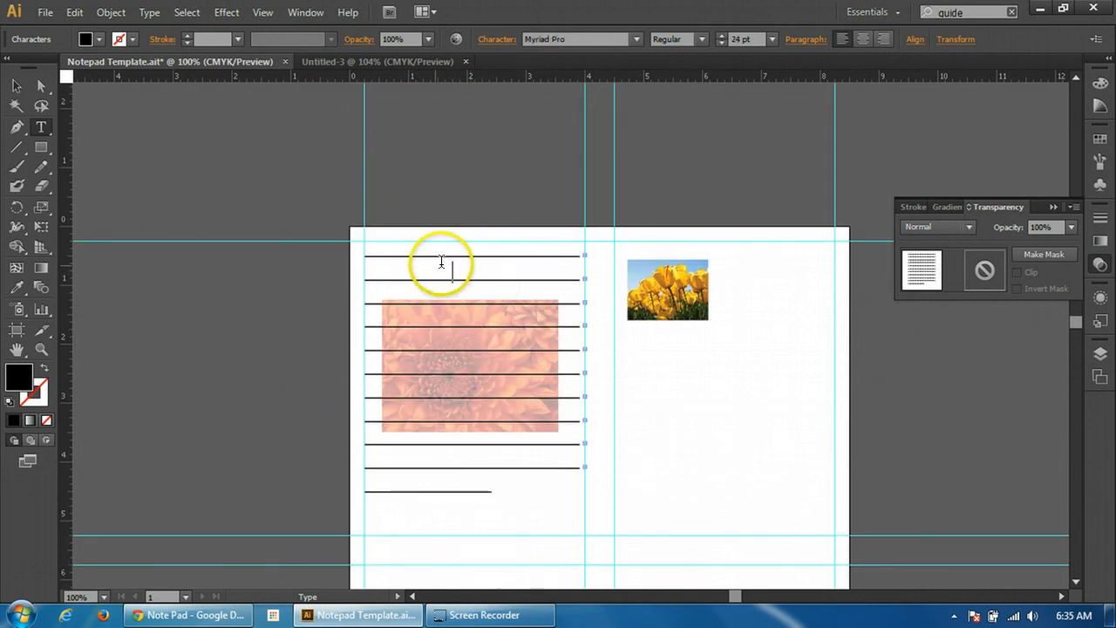
scroll(488, 292, down, 4)
scroll(523, 297, down, 4)
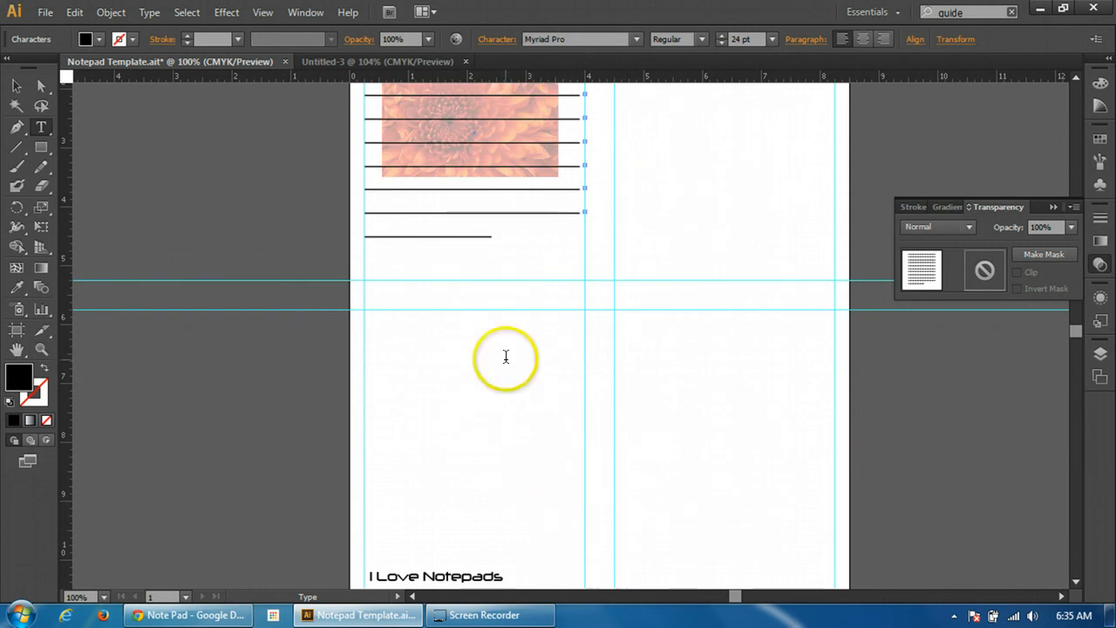
scroll(511, 234, up, 5)
scroll(518, 226, up, 1)
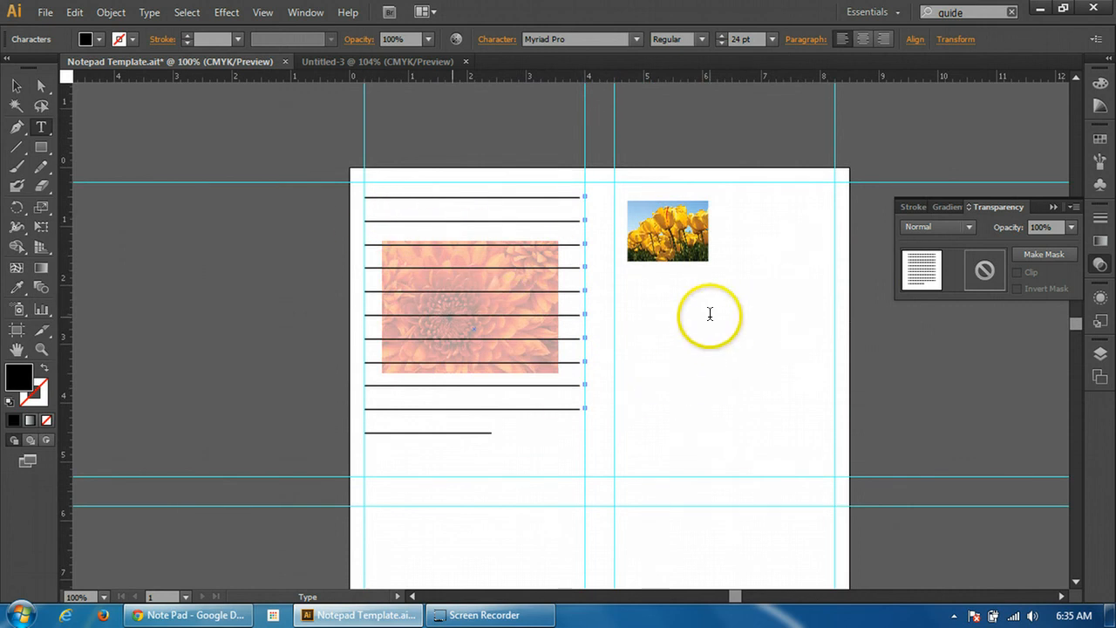
scroll(695, 259, down, 3)
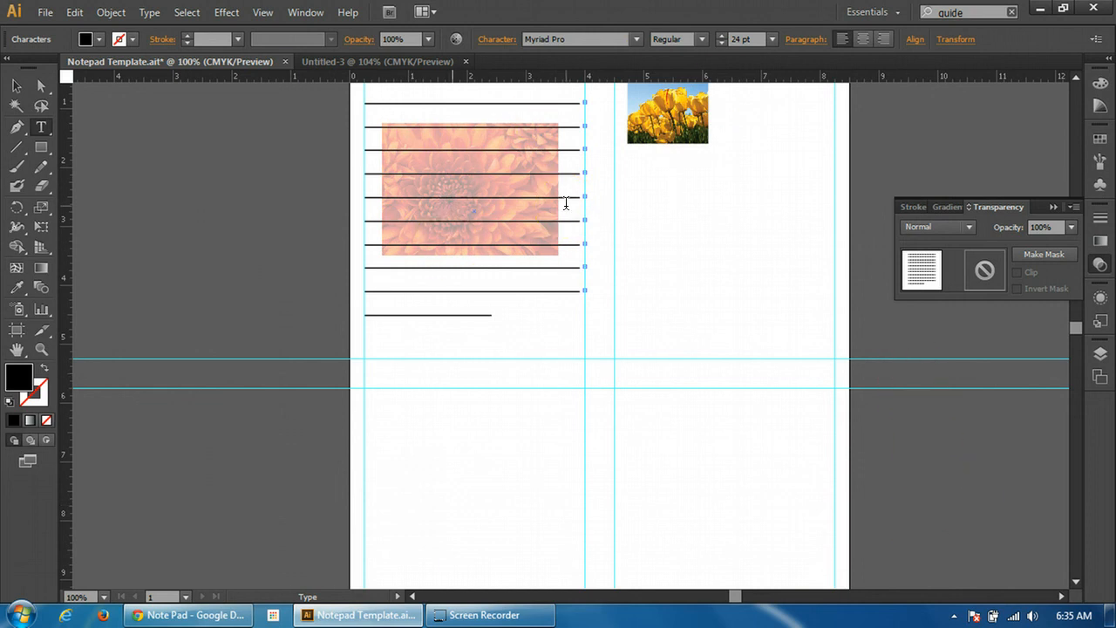
key(ctrl)
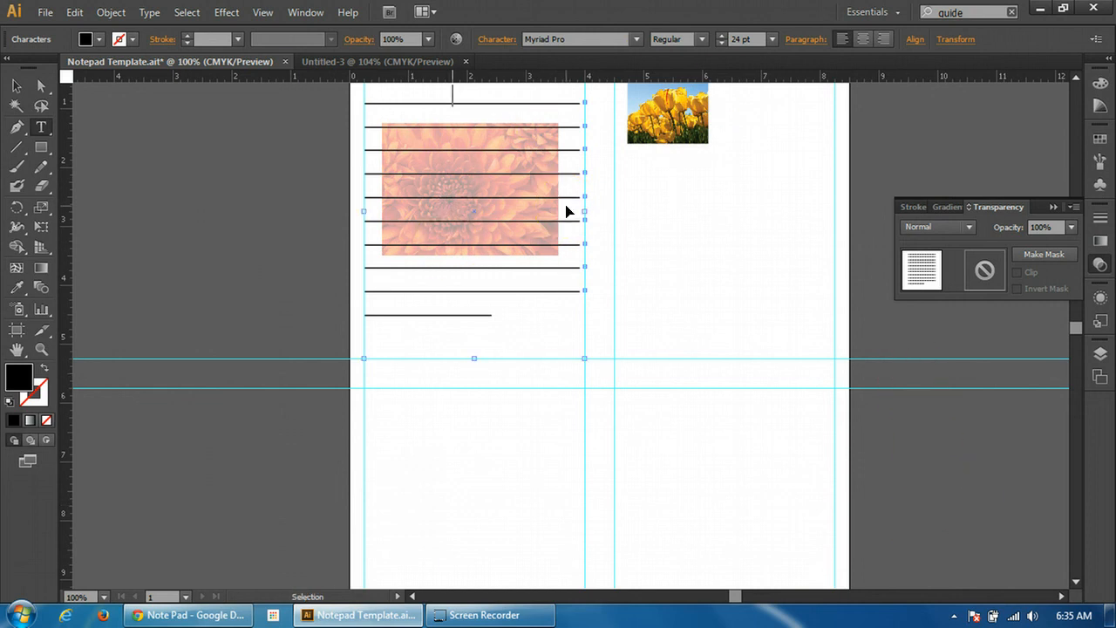